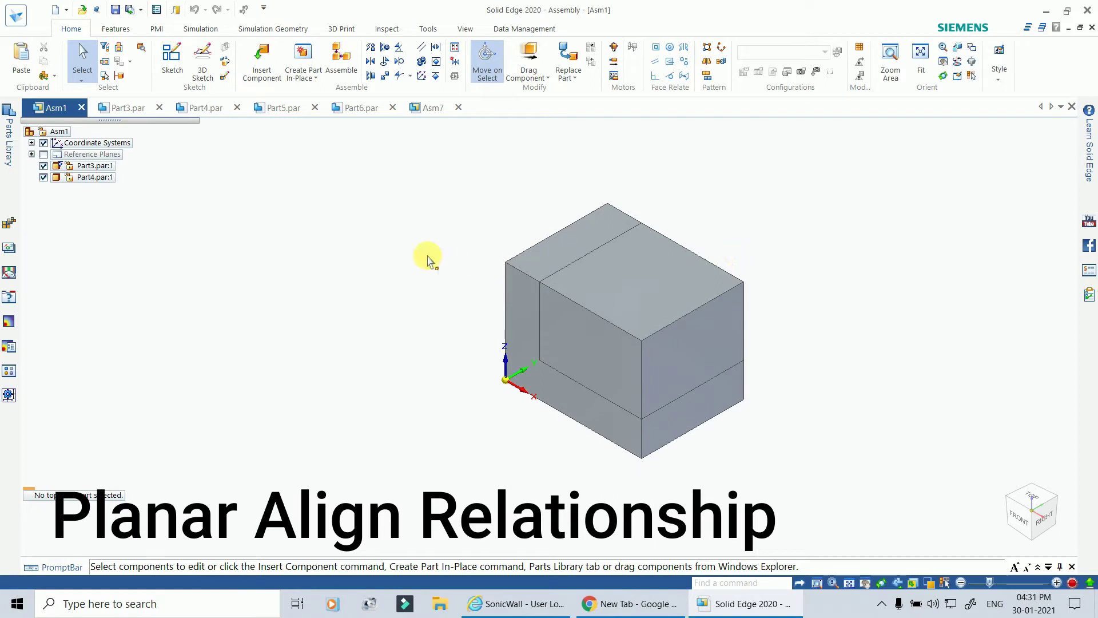
Examine the finished Asm1 block assembly and the dimensioned models of its components, Part3 and Part4.
{"action": "middle_click_drag", "start_coordinate": [833, 216], "coordinate": [844, 185]}
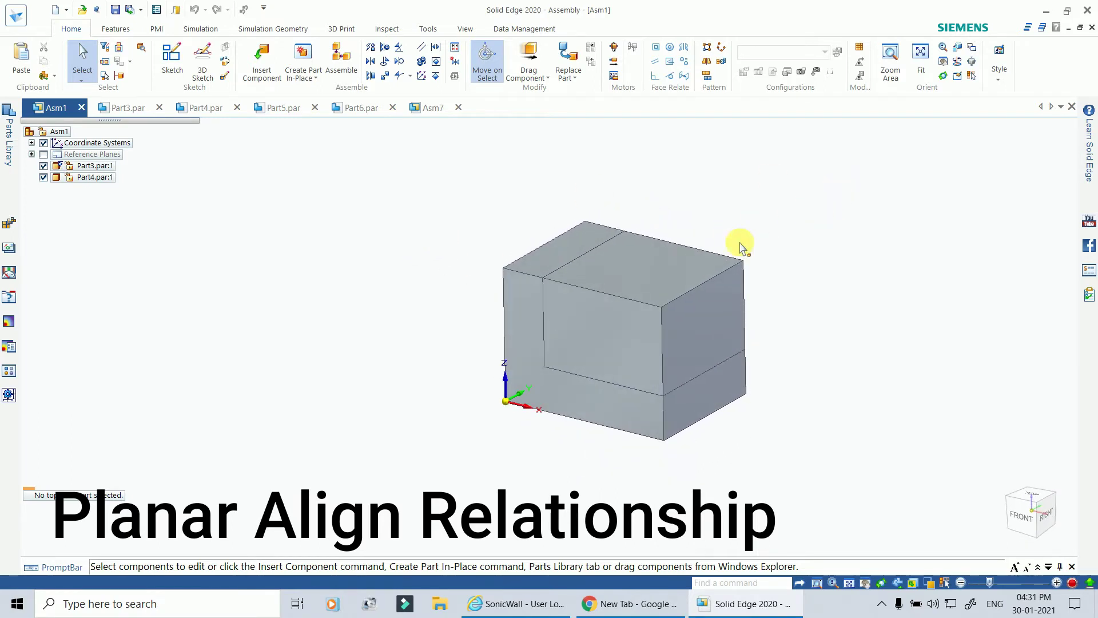
{"action": "left_click", "coordinate": [608, 336]}
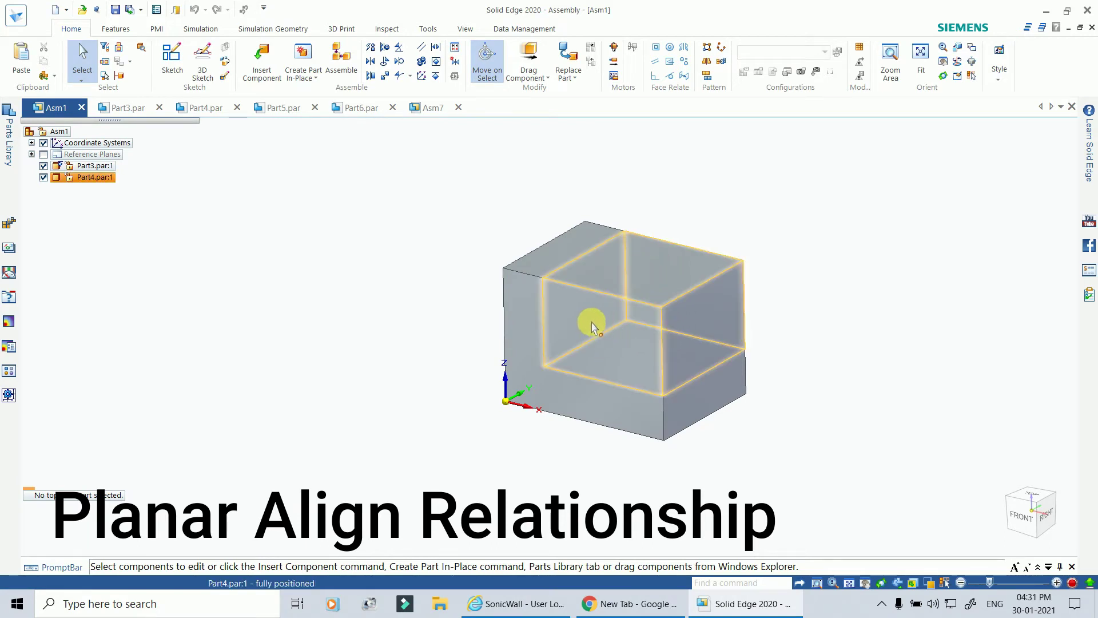
{"action": "left_click", "coordinate": [520, 290]}
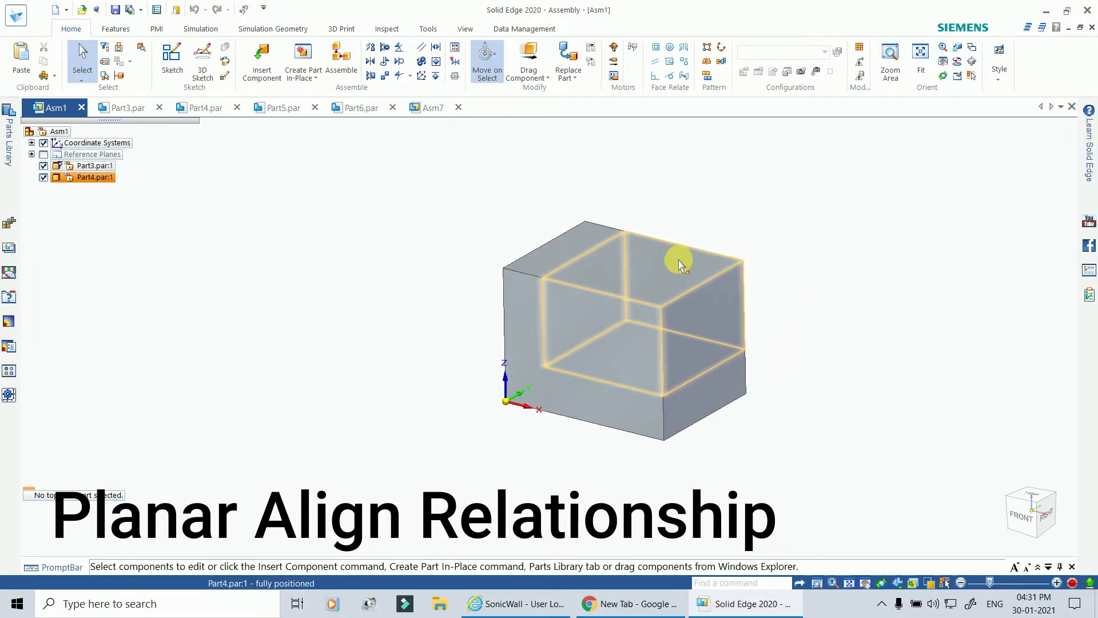
{"action": "left_click", "coordinate": [530, 248]}
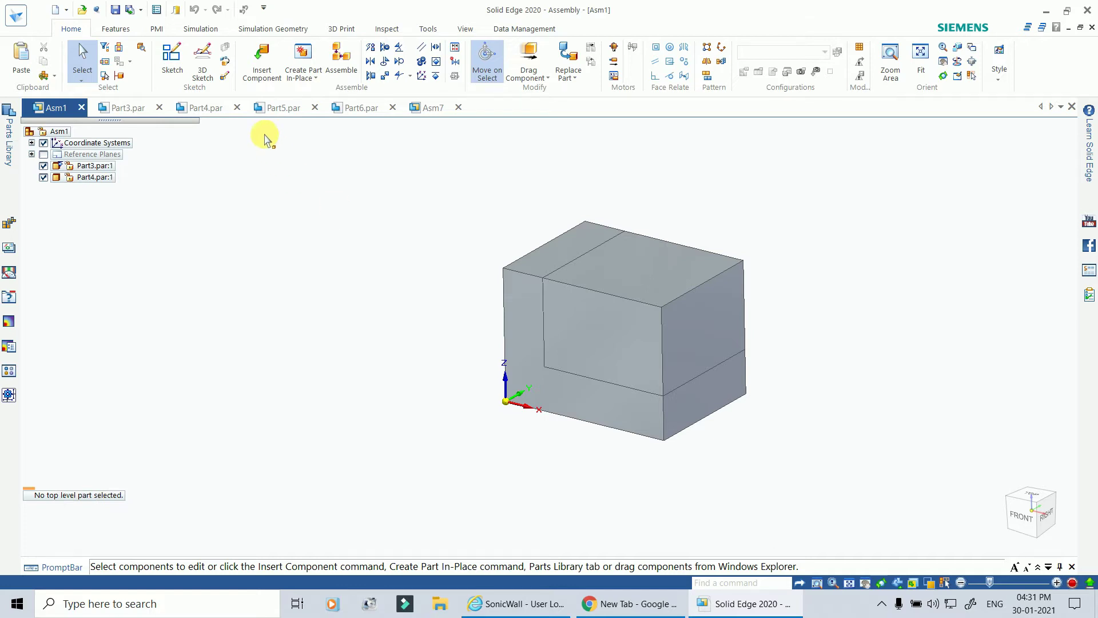
{"action": "left_click", "coordinate": [128, 107]}
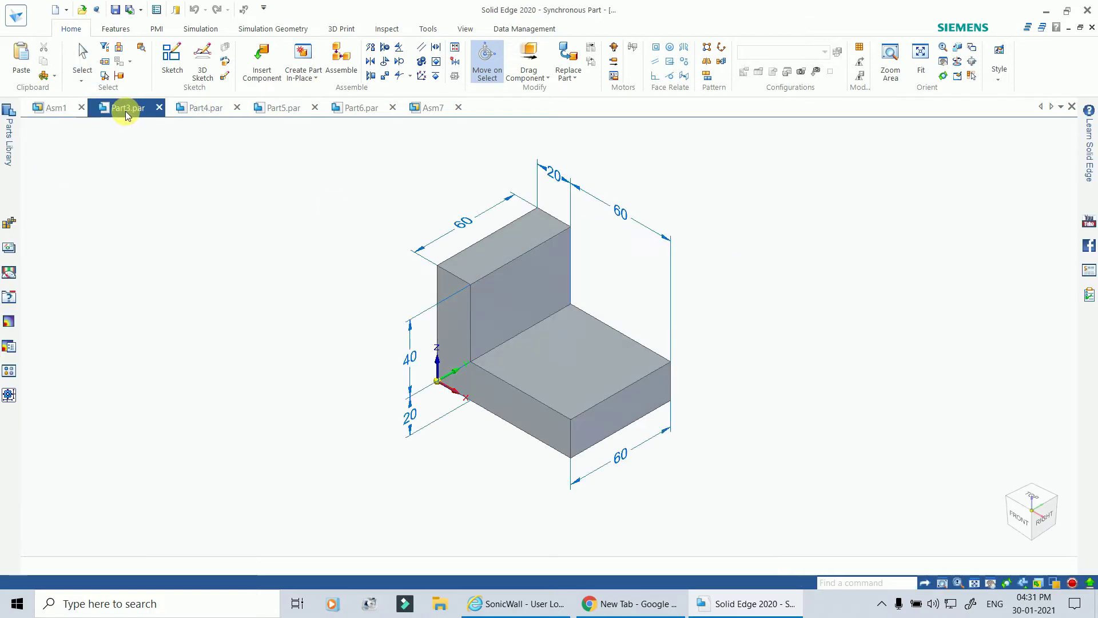
{"action": "left_click", "coordinate": [200, 110]}
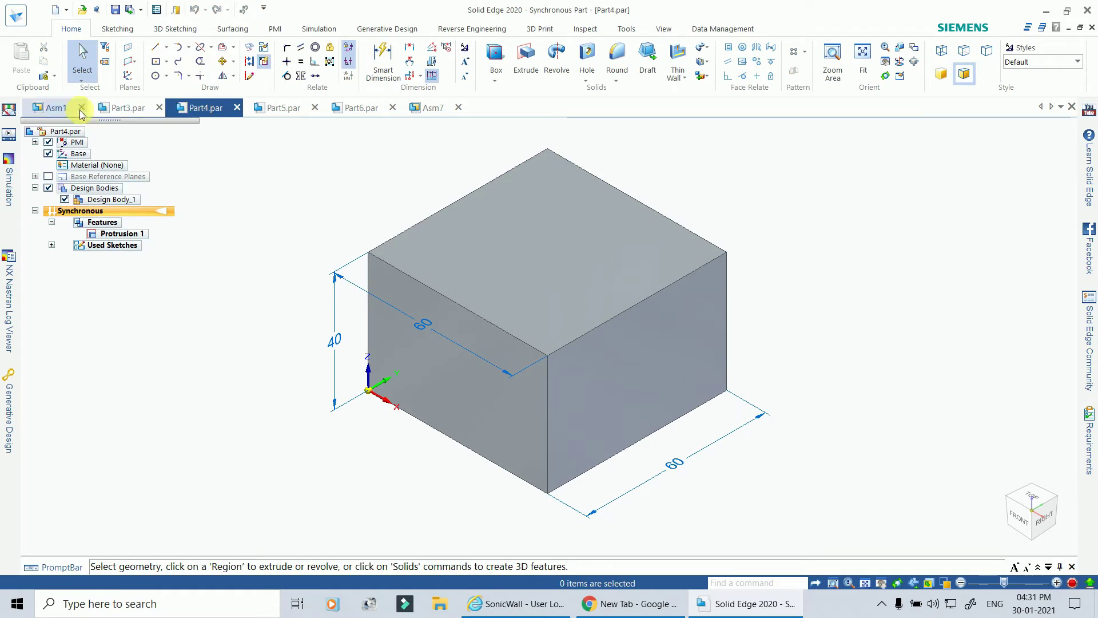
{"action": "left_click", "coordinate": [56, 109]}
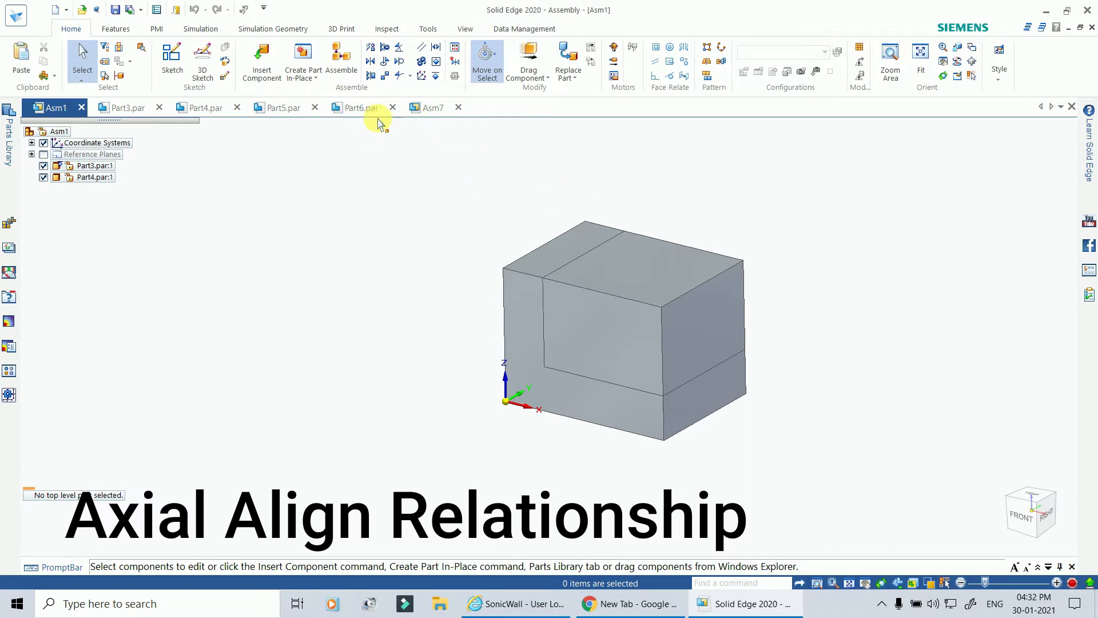
Examine the Asm7 pin-and-bracket assembly and the separate models of its components, Part5 and Part6.
{"action": "left_click", "coordinate": [433, 109]}
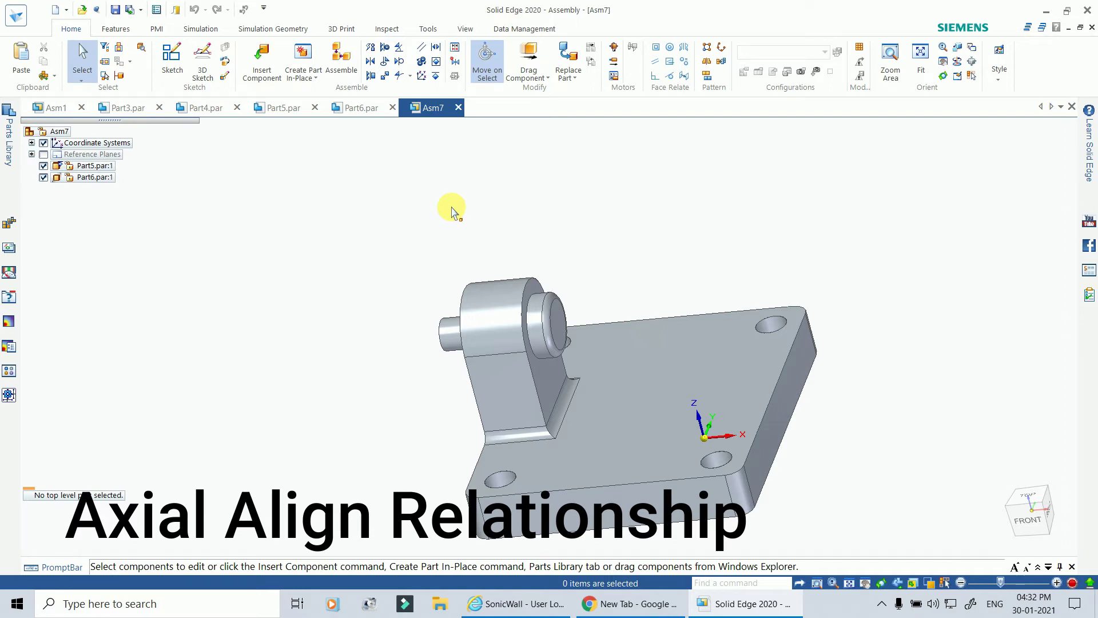
{"action": "scroll", "coordinate": [493, 236], "scroll_direction": "down", "scroll_amount": 1}
{"action": "scroll", "coordinate": [426, 268], "scroll_direction": "up", "scroll_amount": 1}
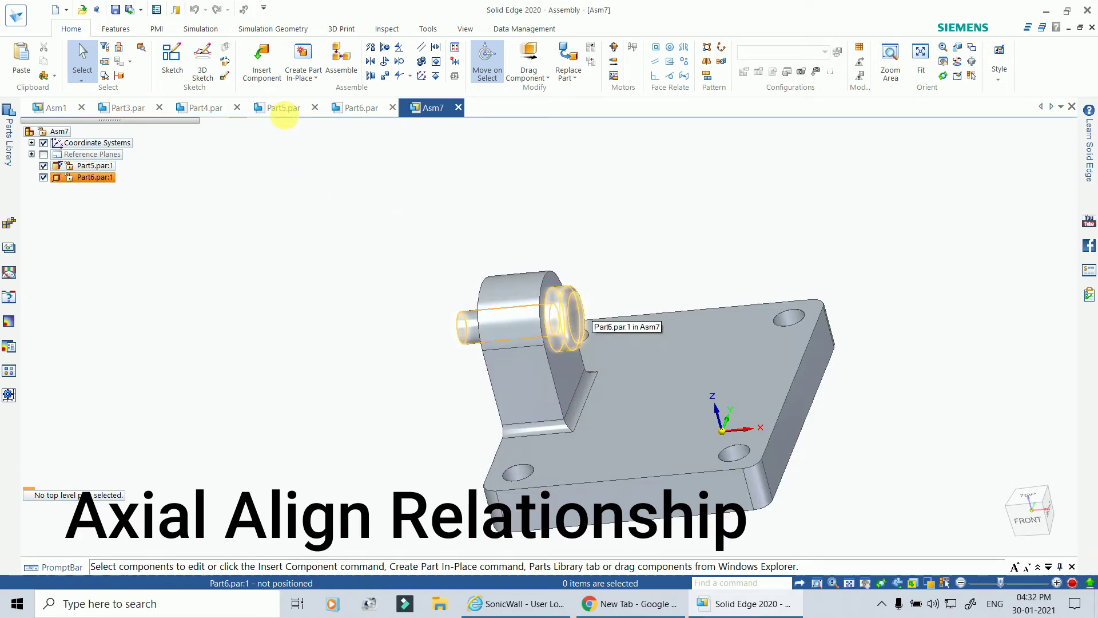
{"action": "left_click", "coordinate": [277, 109]}
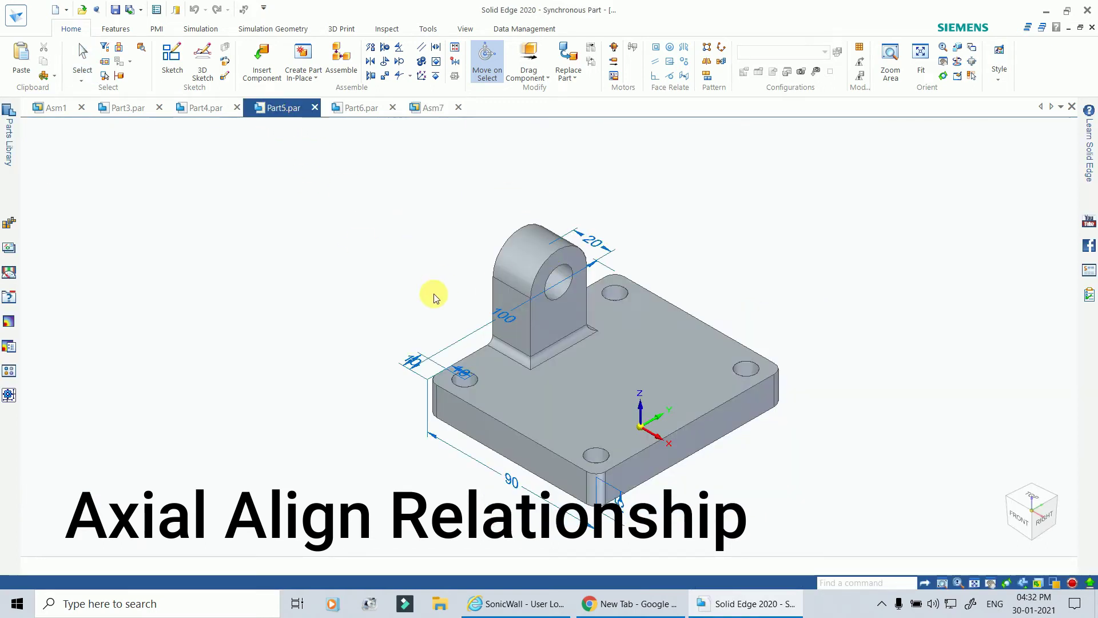
{"action": "left_click", "coordinate": [355, 108]}
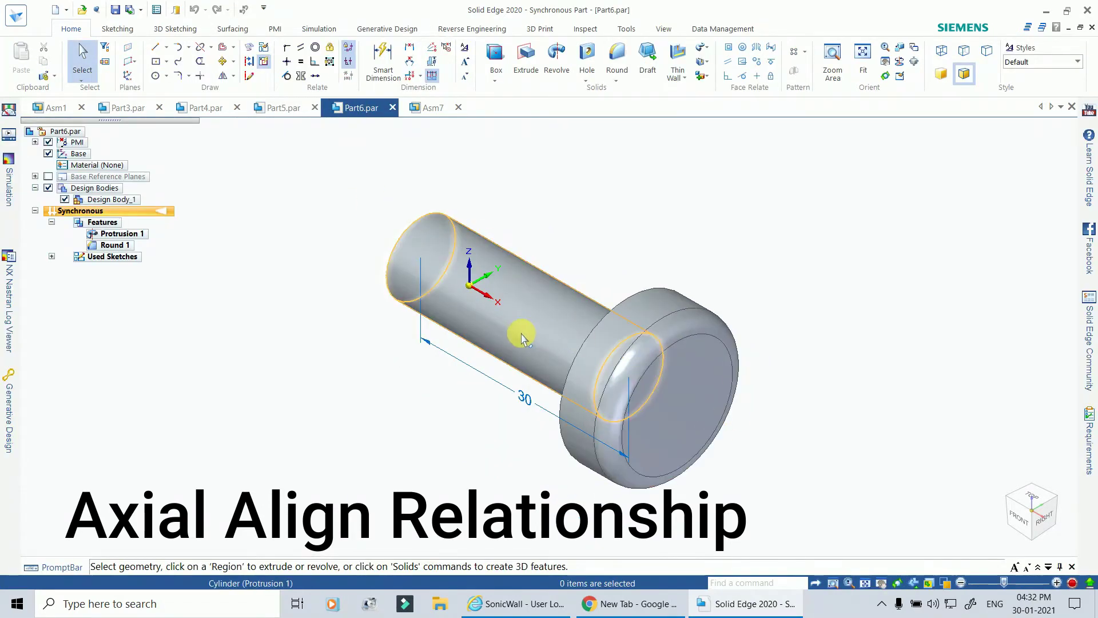
{"action": "left_click", "coordinate": [279, 108]}
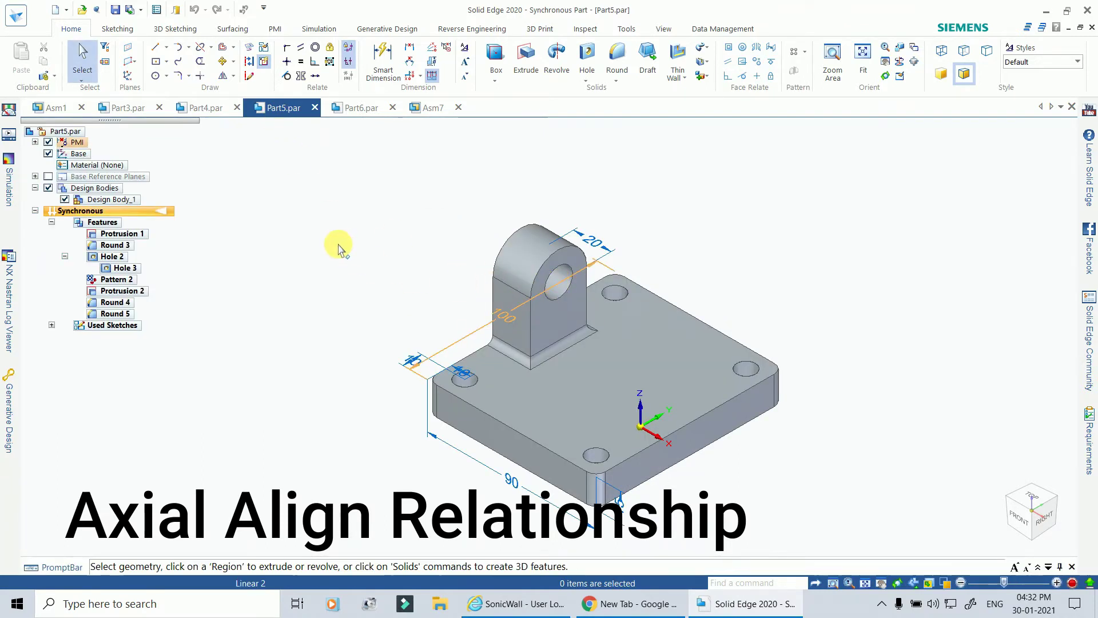
{"action": "left_click", "coordinate": [427, 109]}
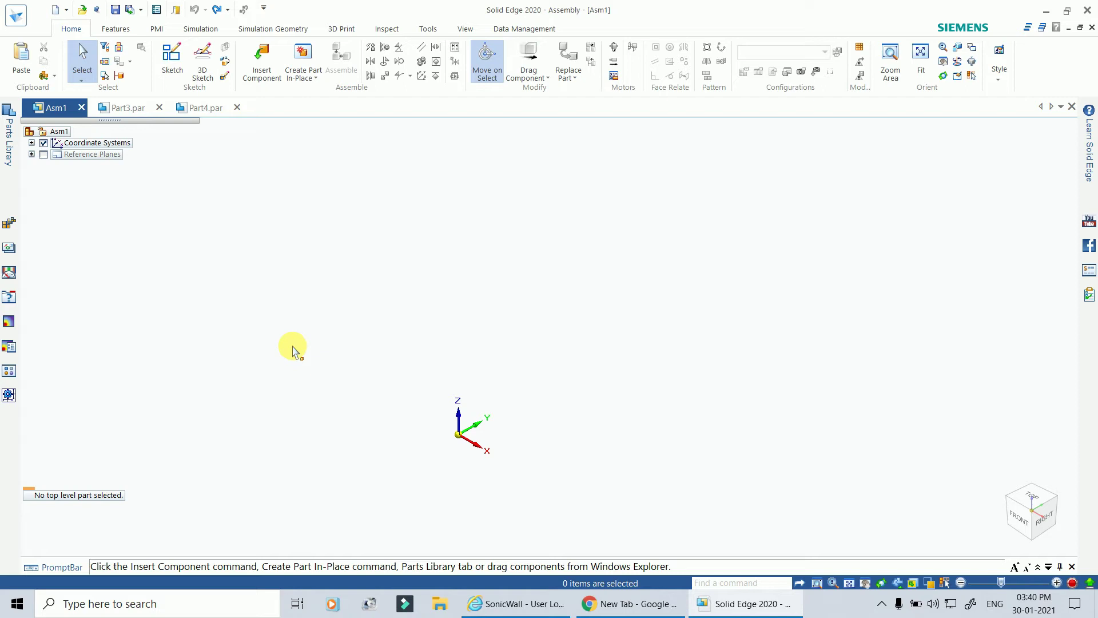
Review the dimensions of the L-shaped Part3 and the block Part4, and return to the empty Asm1 assembly.
{"action": "left_click", "coordinate": [123, 107]}
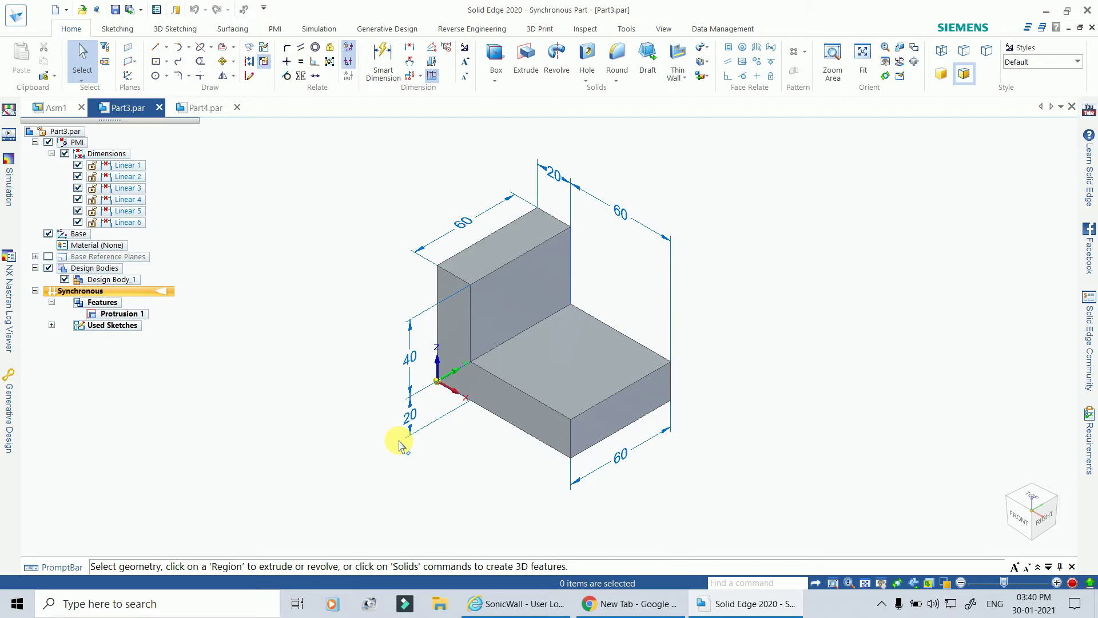
{"action": "left_click", "coordinate": [195, 111]}
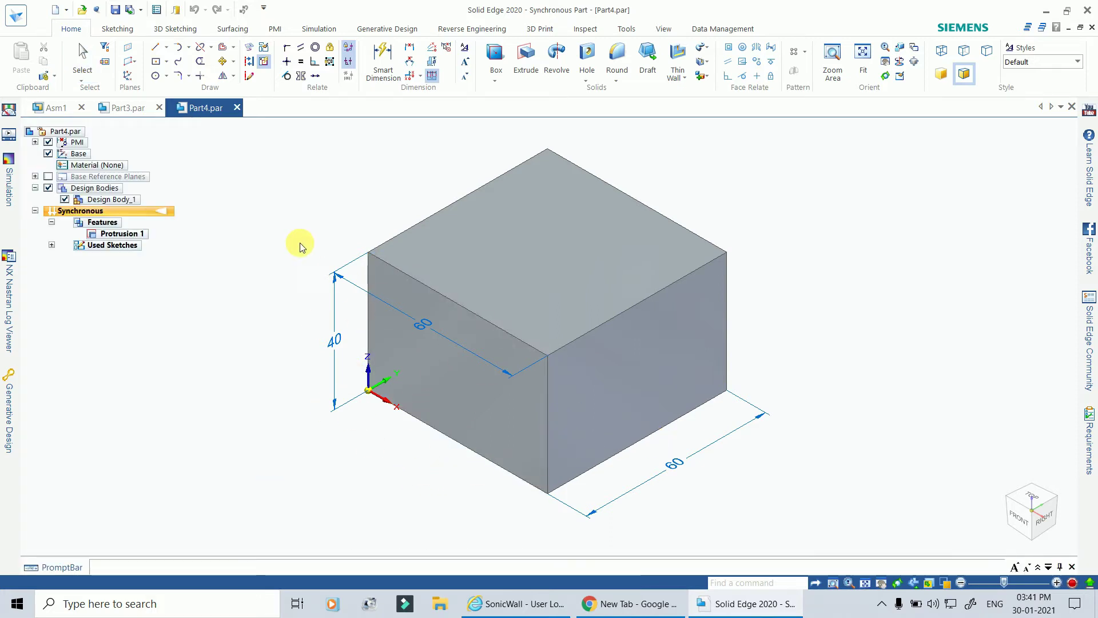
{"action": "left_click", "coordinate": [123, 107]}
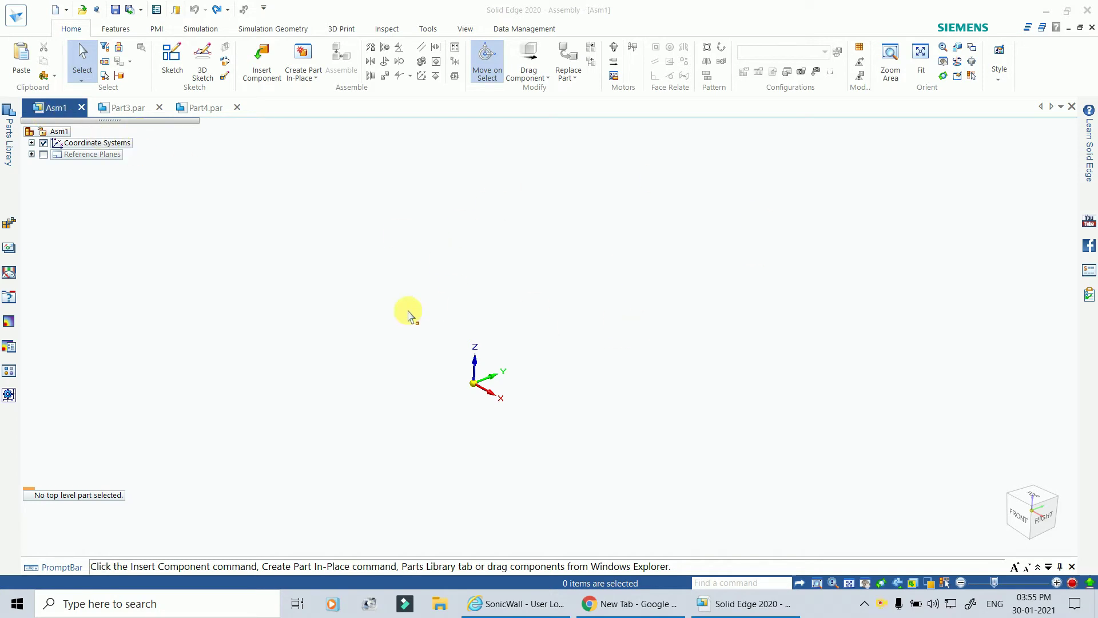
{"action": "left_click", "coordinate": [196, 108]}
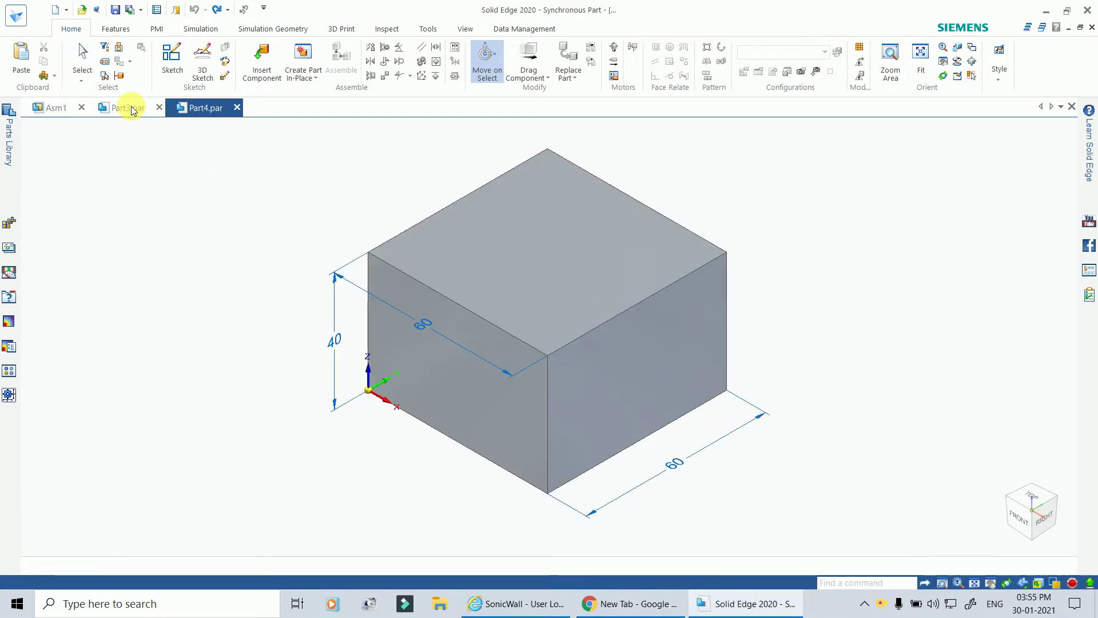
{"action": "key", "text": "ctrl+Tab"}
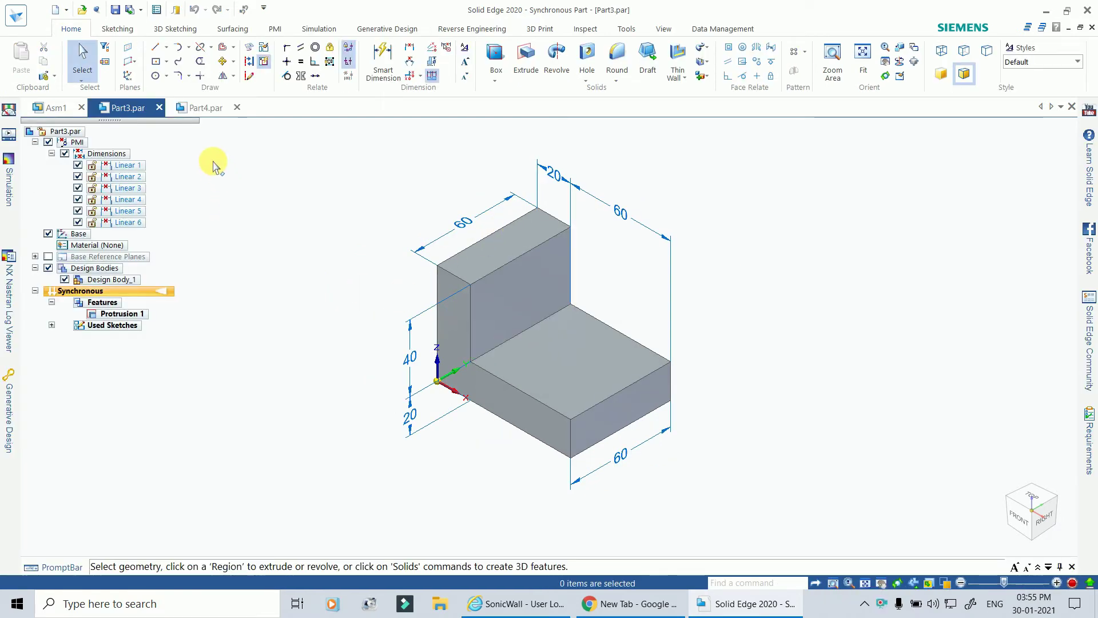
{"action": "left_click", "coordinate": [196, 108]}
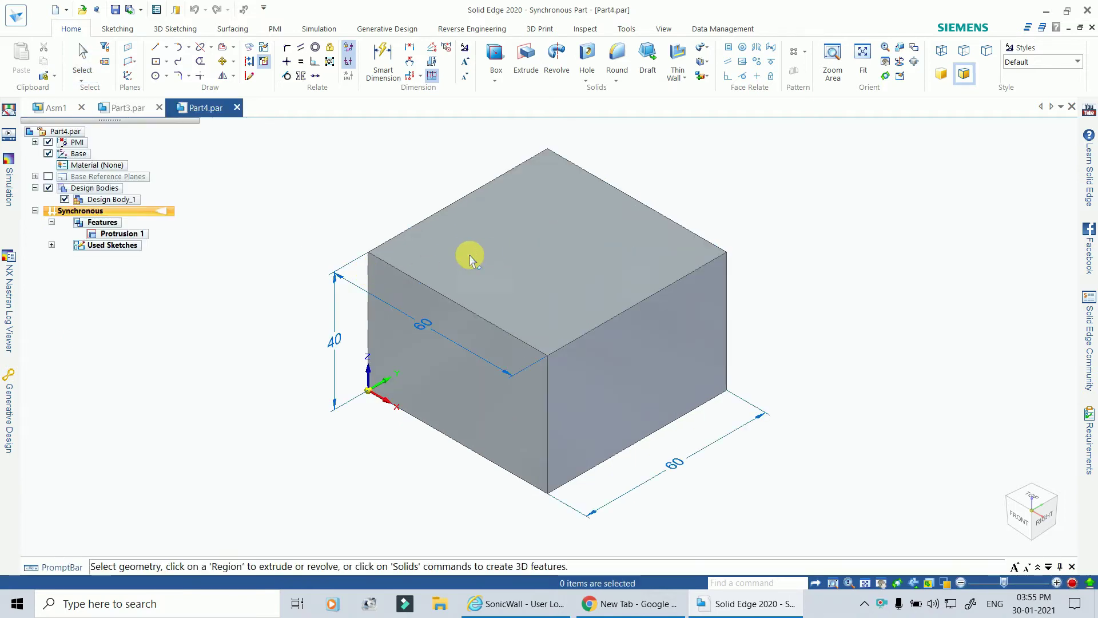
{"action": "left_click", "coordinate": [133, 109]}
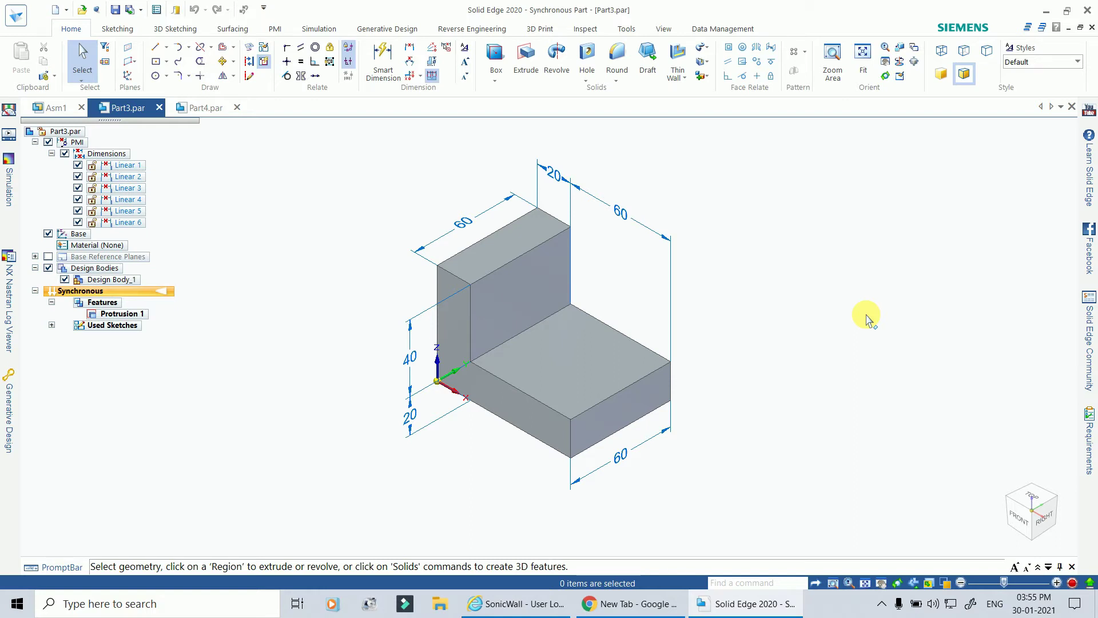
{"action": "left_click", "coordinate": [56, 108]}
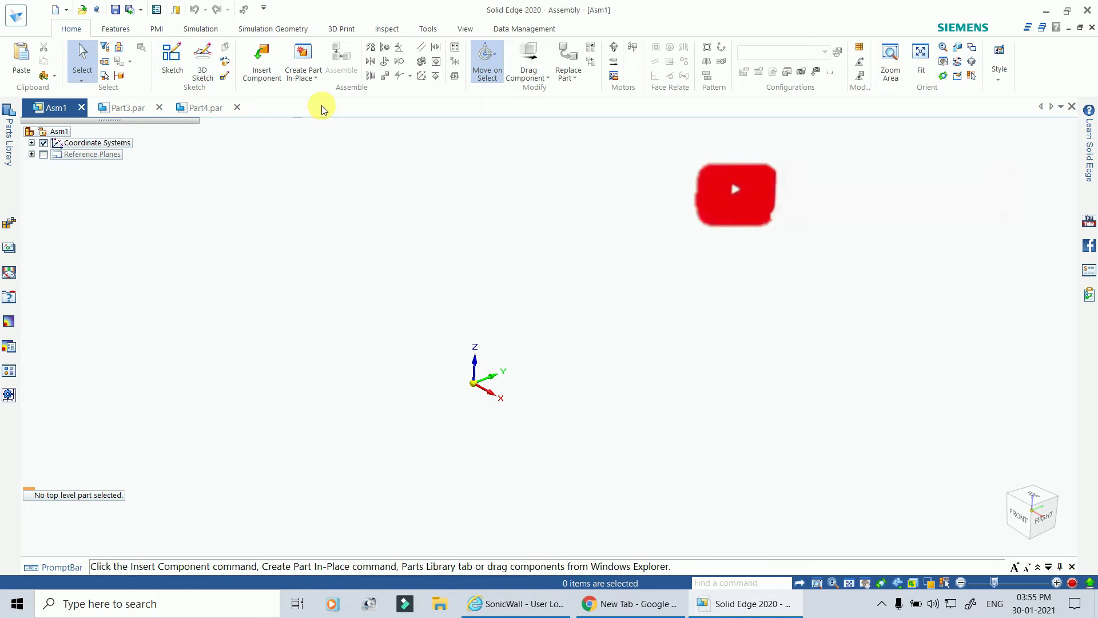
Insert the L-shaped Part3 from the parts library into the empty Asm1 assembly as its first component.
{"action": "left_click", "coordinate": [261, 57]}
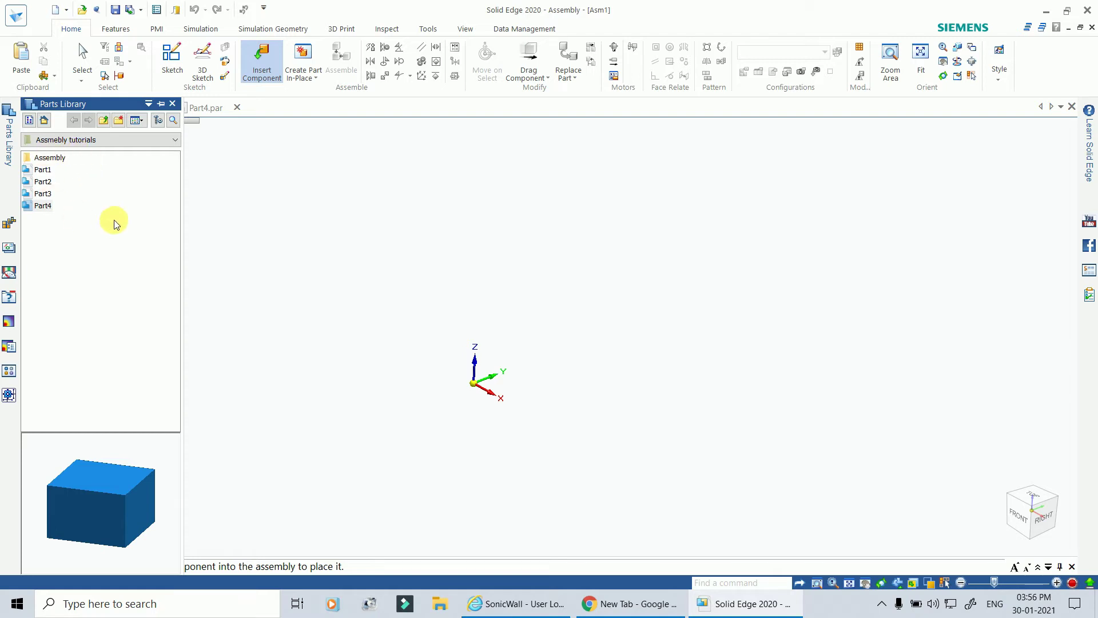
{"action": "left_click", "coordinate": [38, 193]}
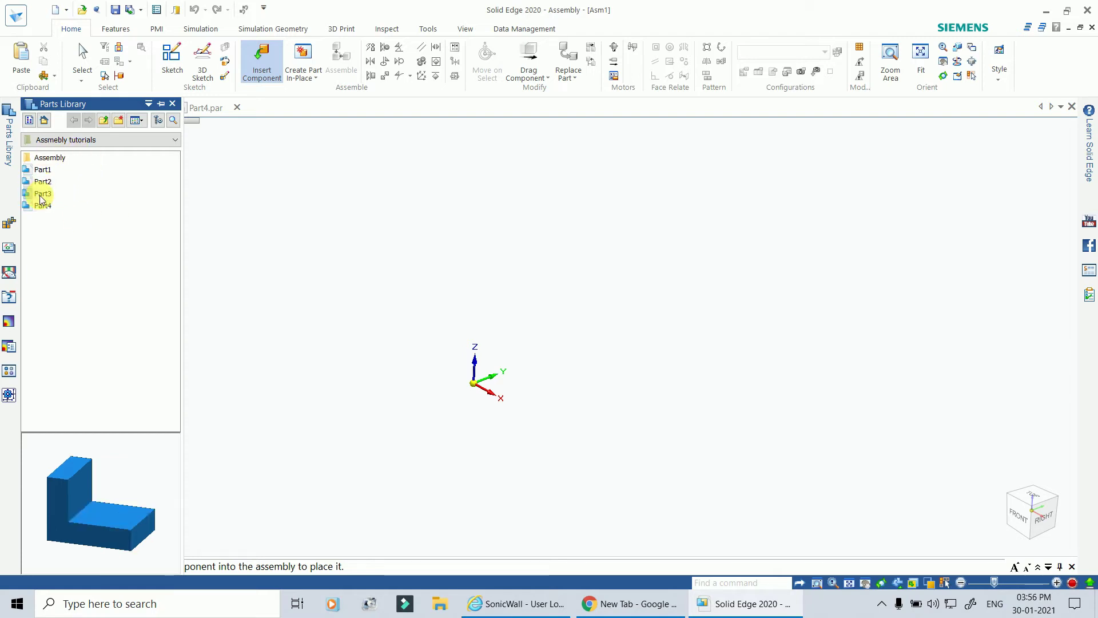
{"action": "left_click", "coordinate": [104, 527]}
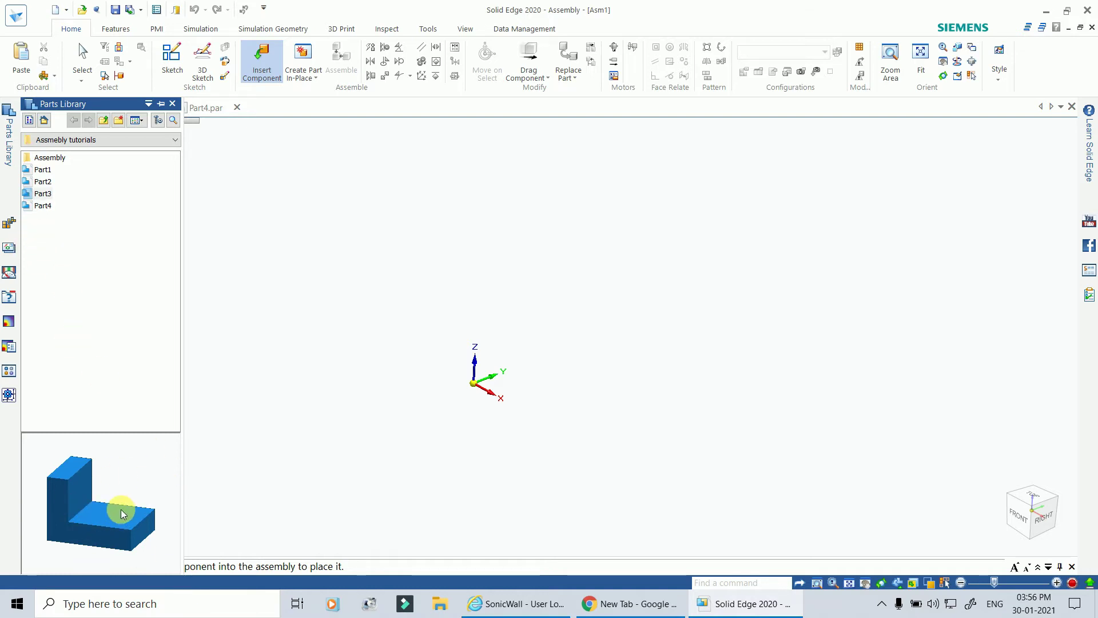
{"action": "left_click", "coordinate": [41, 205]}
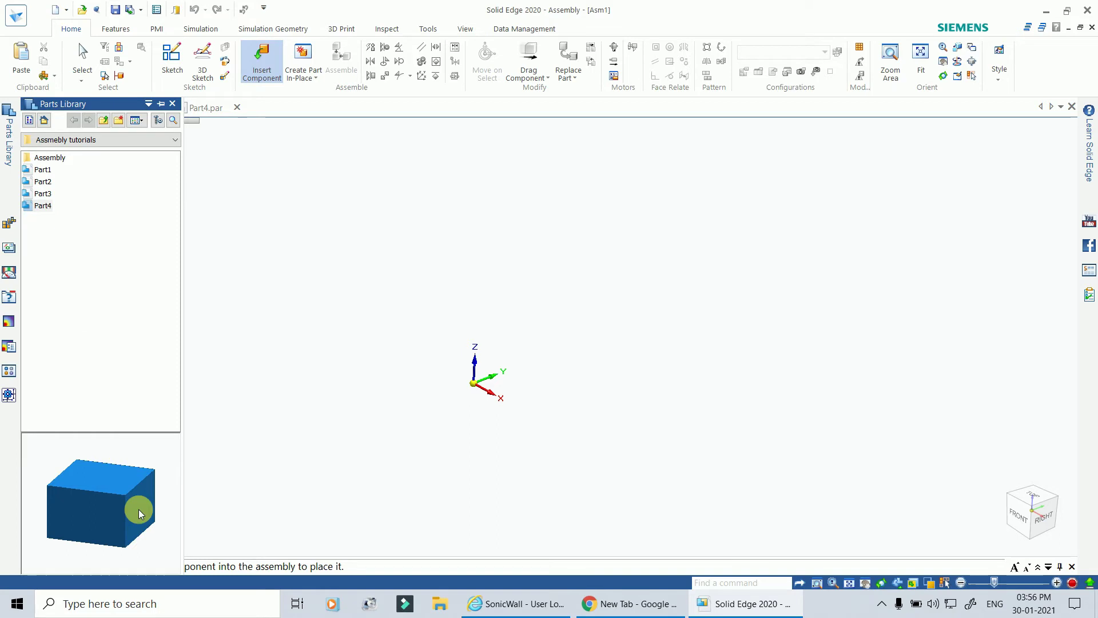
{"action": "left_click", "coordinate": [44, 195]}
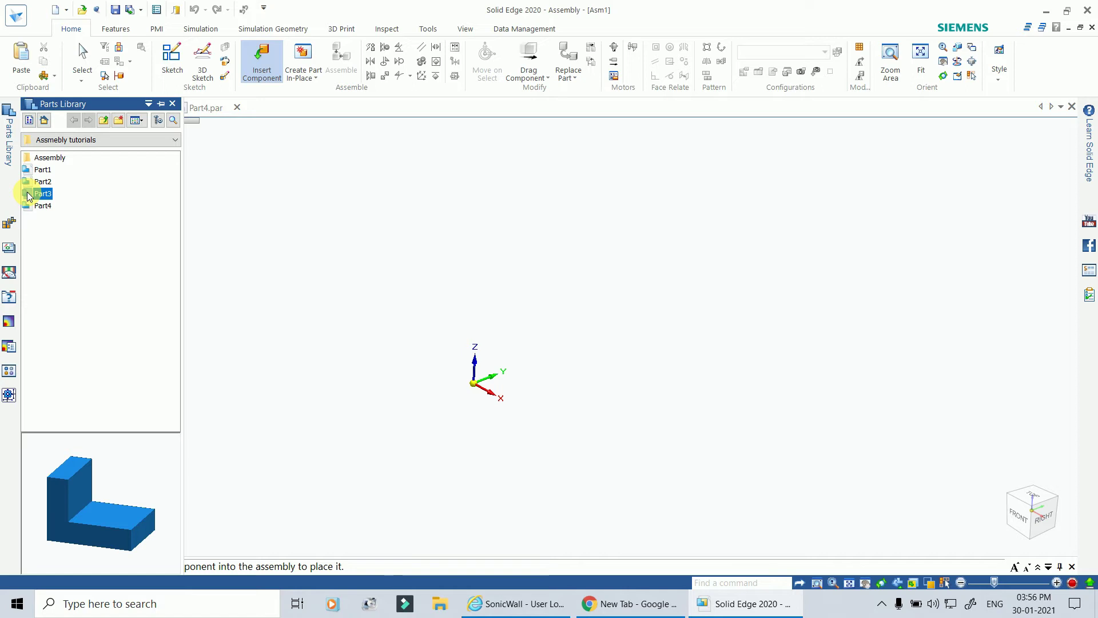
{"action": "double_click", "coordinate": [29, 195]}
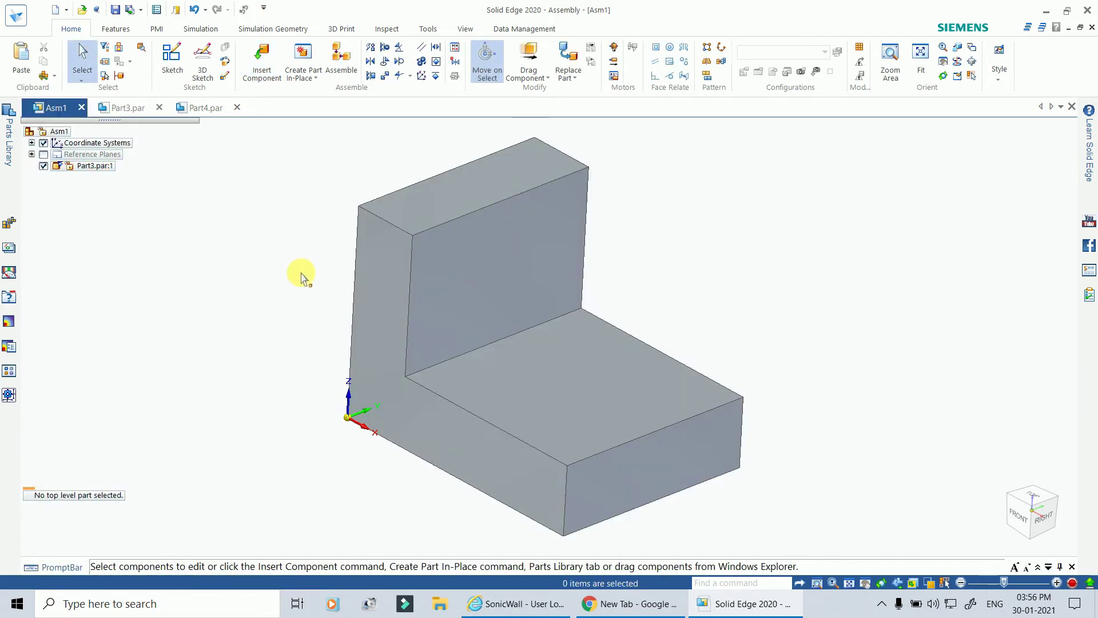
{"action": "scroll", "coordinate": [382, 289], "scroll_direction": "down", "scroll_amount": 3}
{"action": "scroll", "coordinate": [189, 289], "scroll_direction": "up", "scroll_amount": 3}
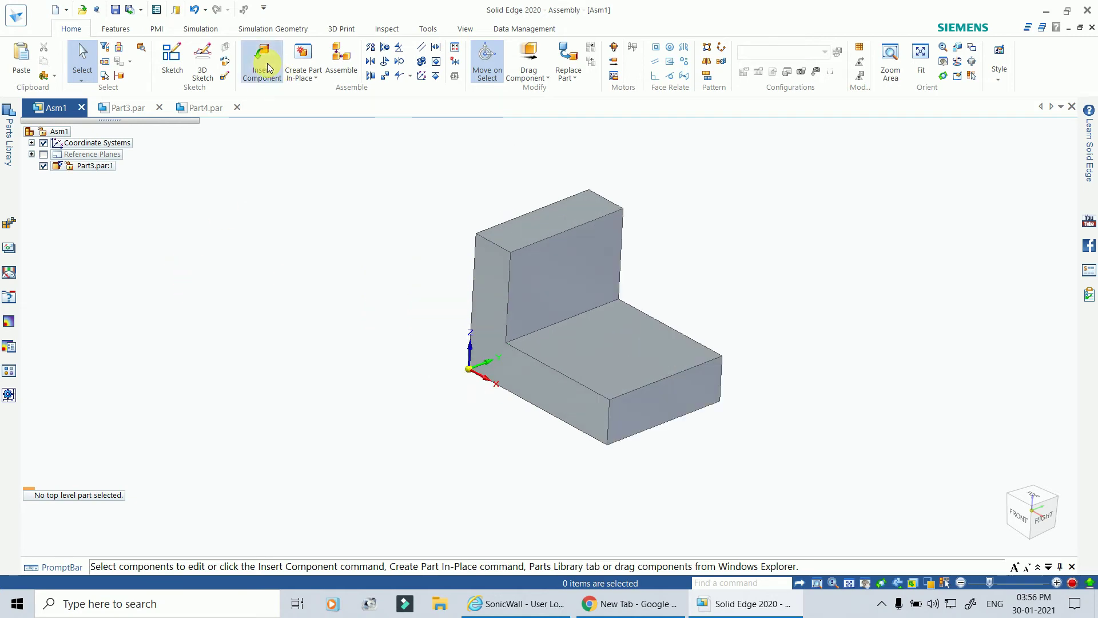
Insert the block Part4 from the parts library into the assembly as the second component.
{"action": "left_click", "coordinate": [281, 77]}
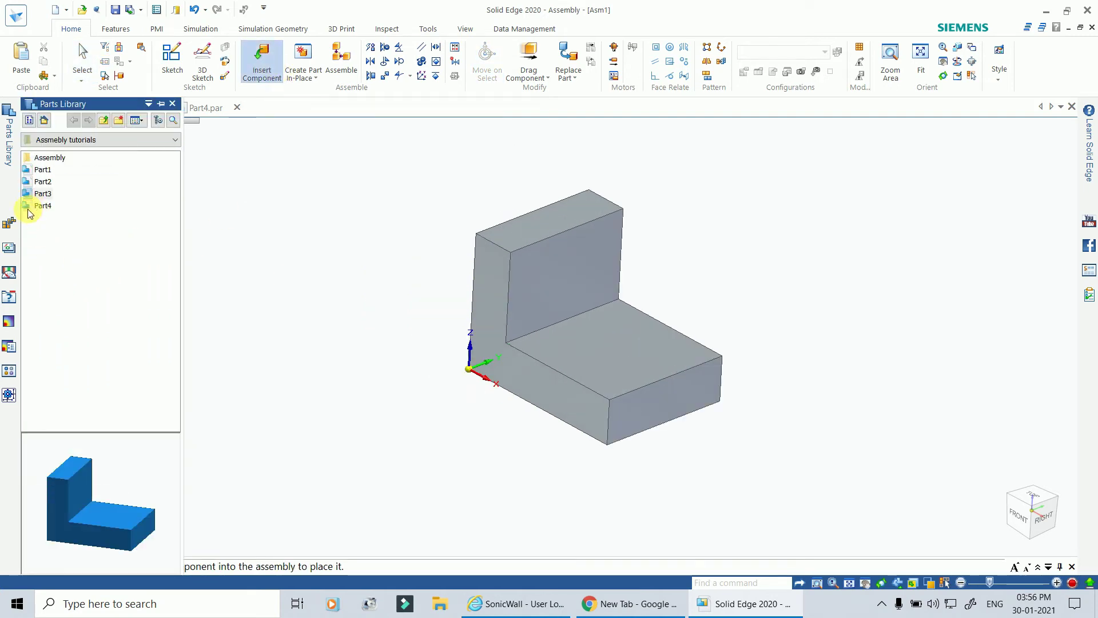
{"action": "left_click", "coordinate": [30, 210]}
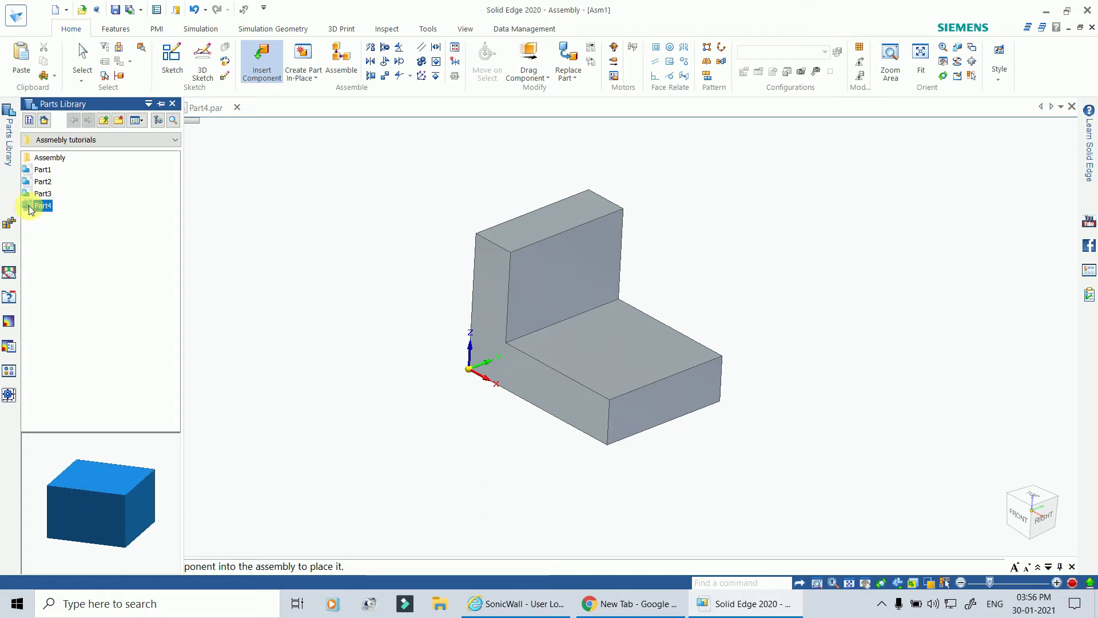
{"action": "double_click", "coordinate": [29, 209]}
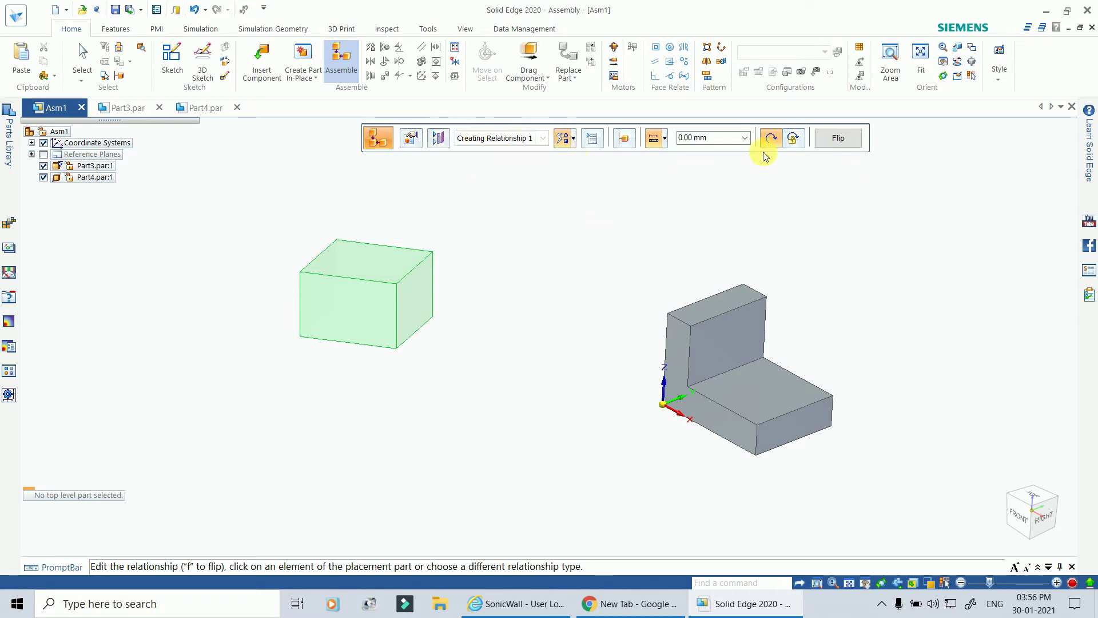
Apply a Planar Align relationship between the front face of the Part4 block and the L-shaped side face of Part3.
{"action": "left_click", "coordinate": [575, 140]}
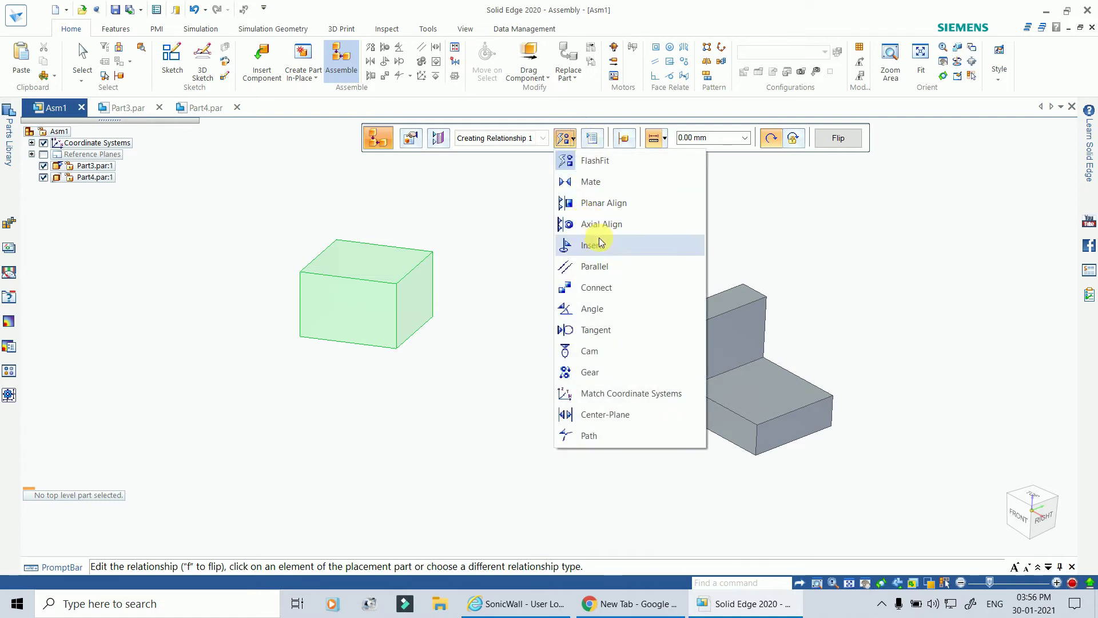
{"action": "left_click", "coordinate": [594, 203]}
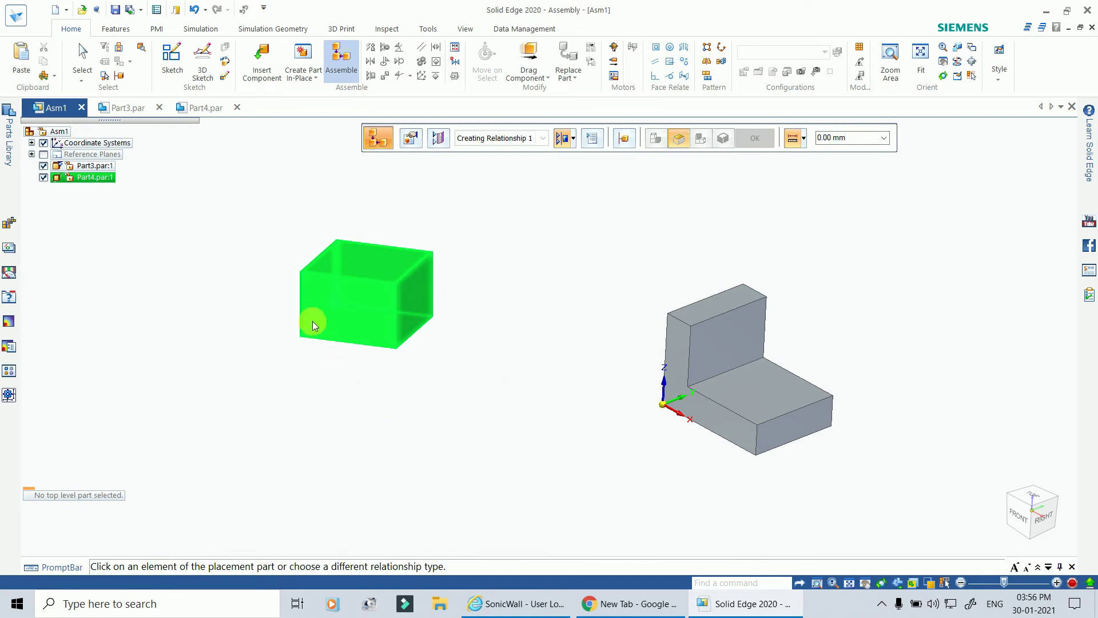
{"action": "left_click", "coordinate": [372, 327]}
{"action": "left_click", "coordinate": [334, 279]}
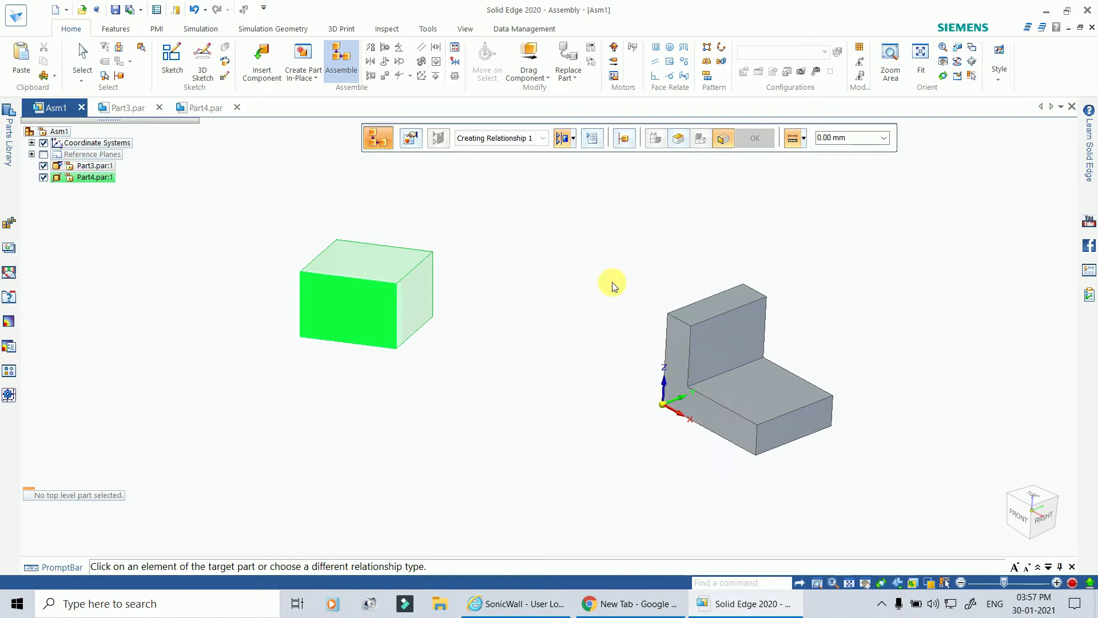
{"action": "left_click", "coordinate": [574, 140]}
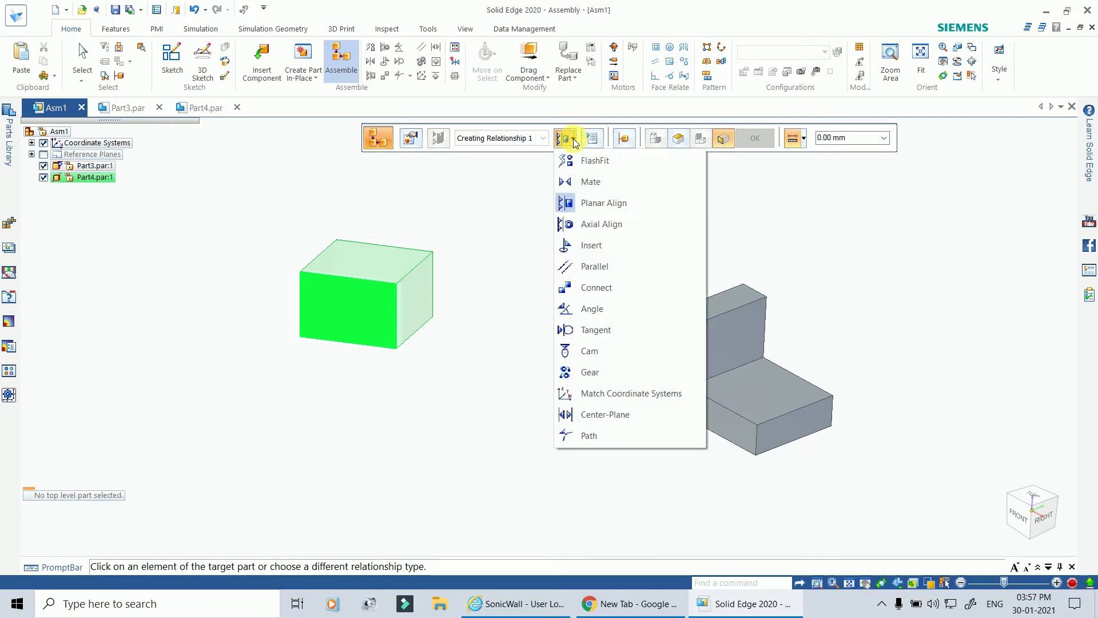
{"action": "left_click", "coordinate": [595, 208]}
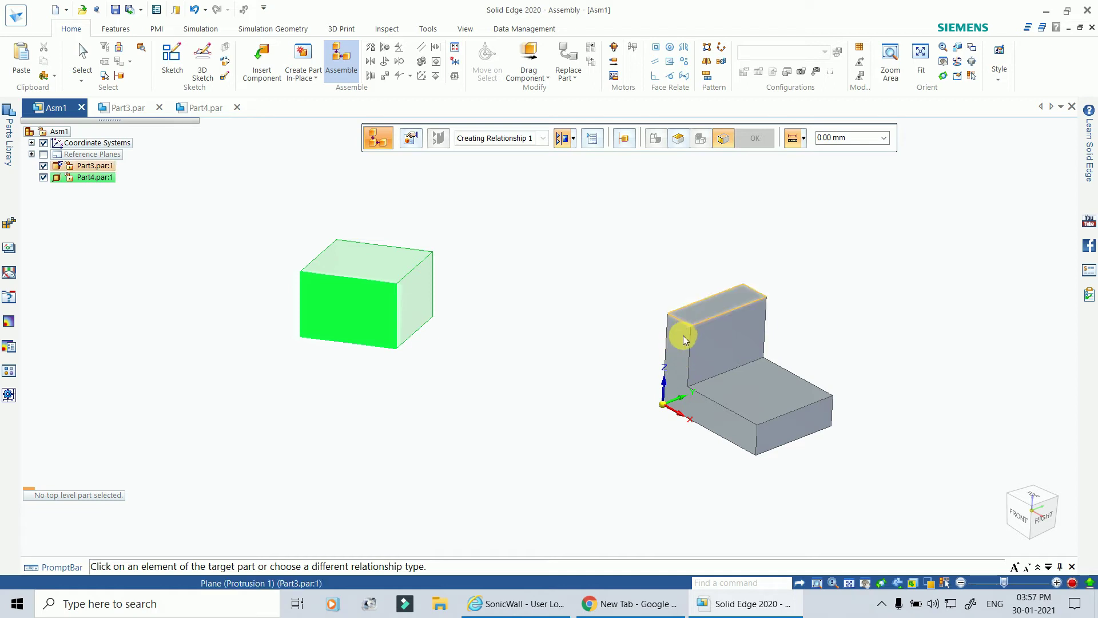
{"action": "left_click", "coordinate": [685, 356]}
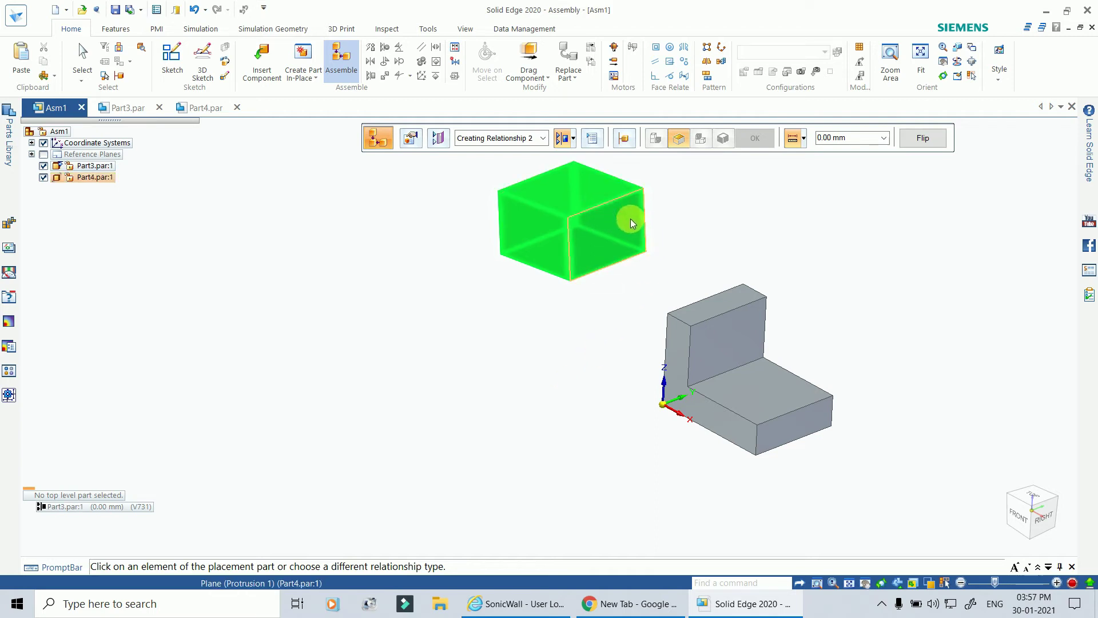
Apply a second Planar Align between the block's right side face and the end face of Part3's horizontal leg.
{"action": "left_click", "coordinate": [596, 224]}
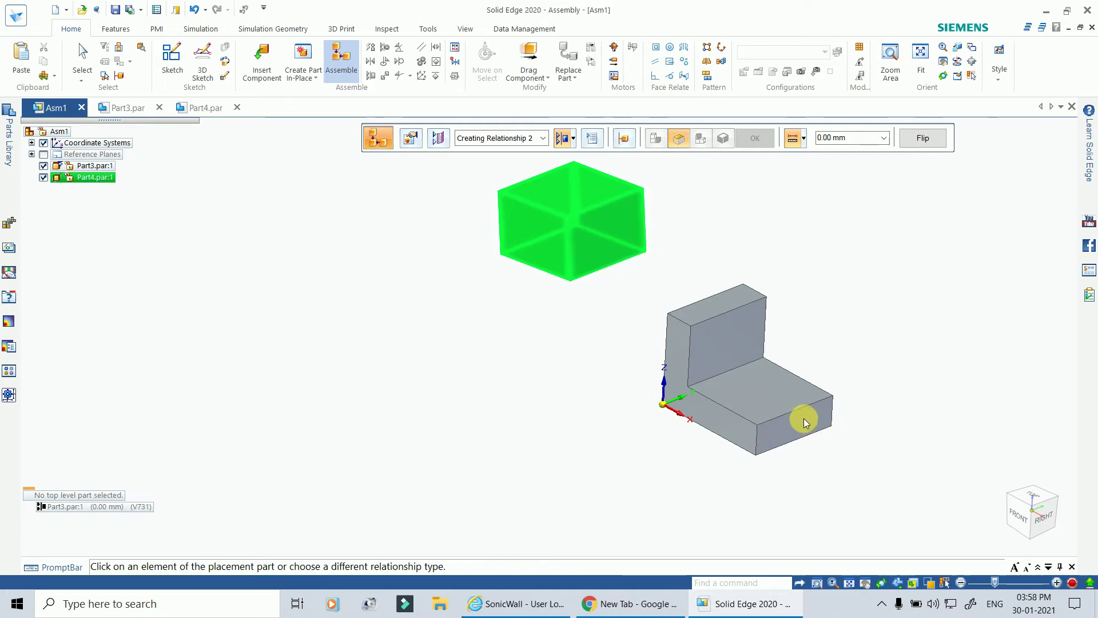
{"action": "left_click", "coordinate": [575, 140]}
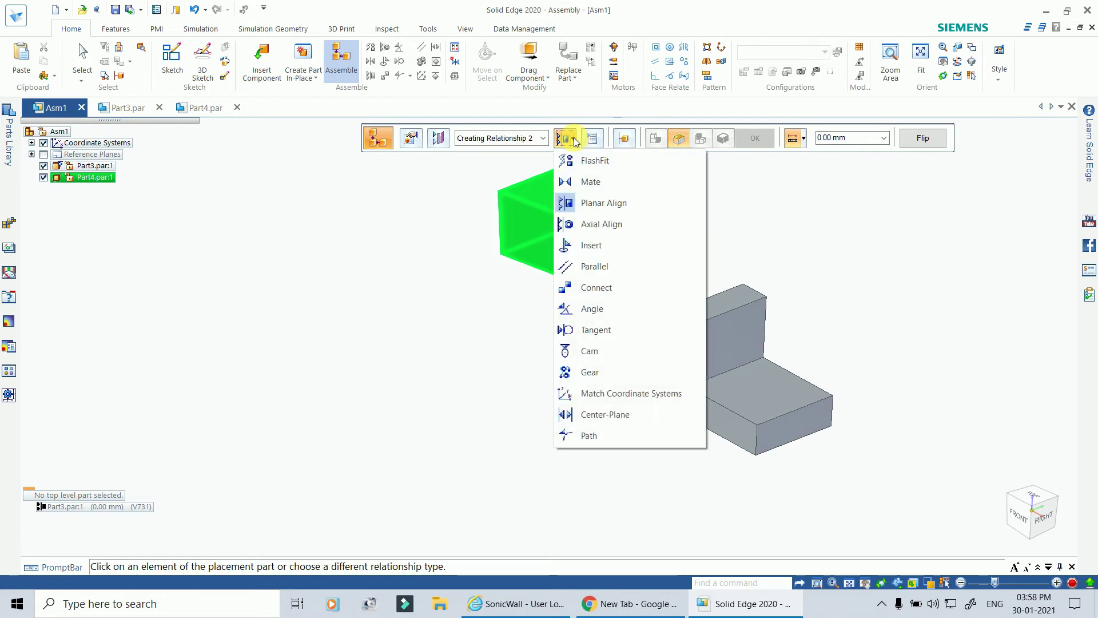
{"action": "left_click", "coordinate": [595, 204]}
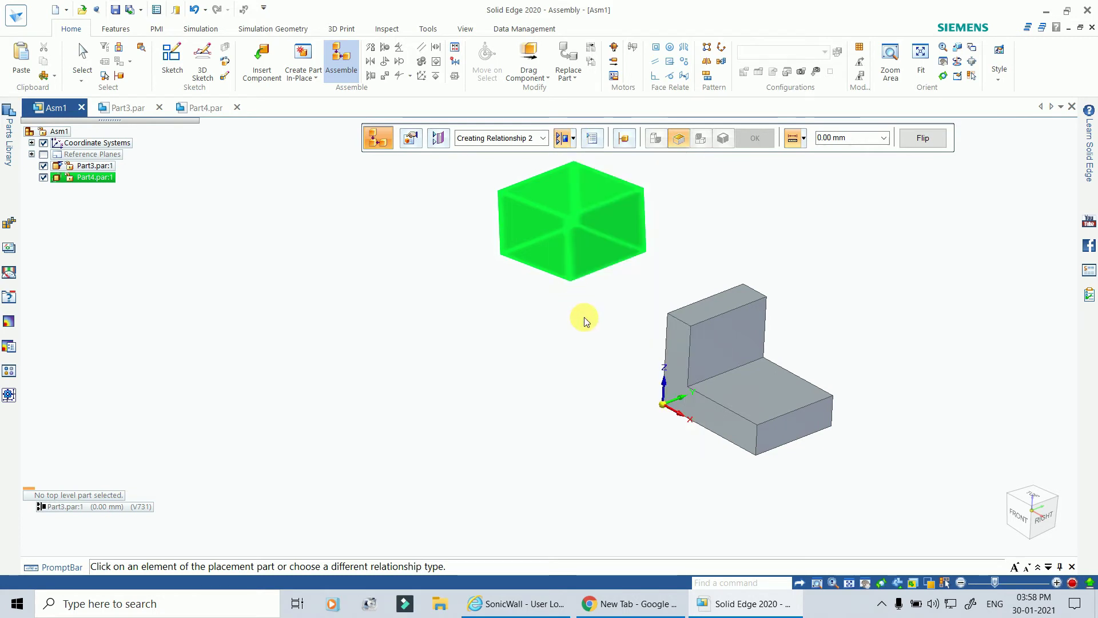
{"action": "left_click", "coordinate": [593, 221]}
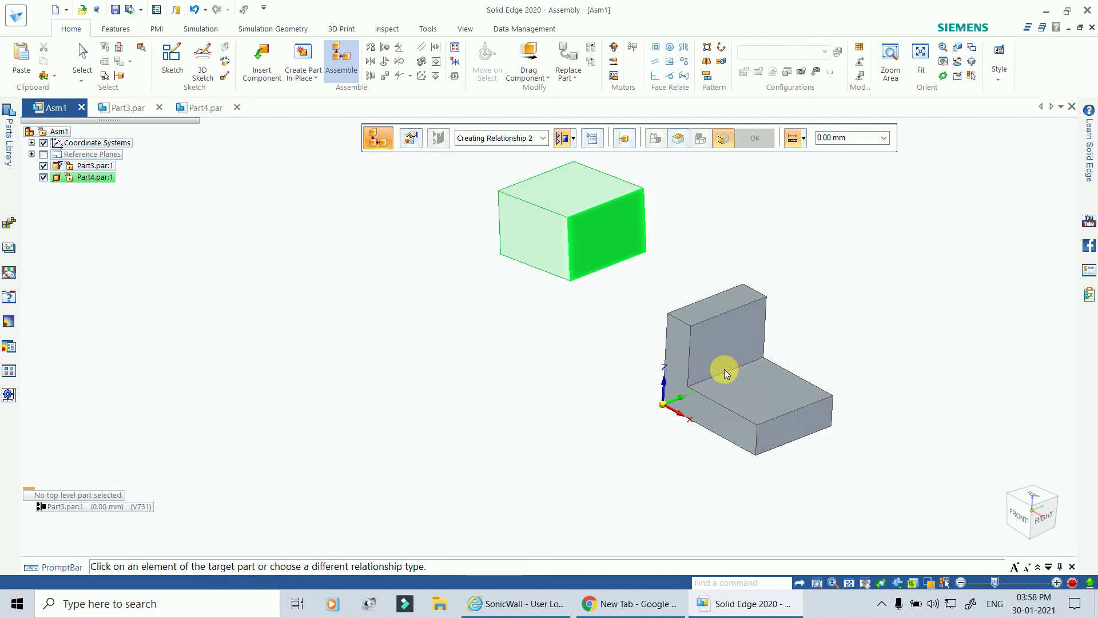
{"action": "left_click", "coordinate": [783, 431]}
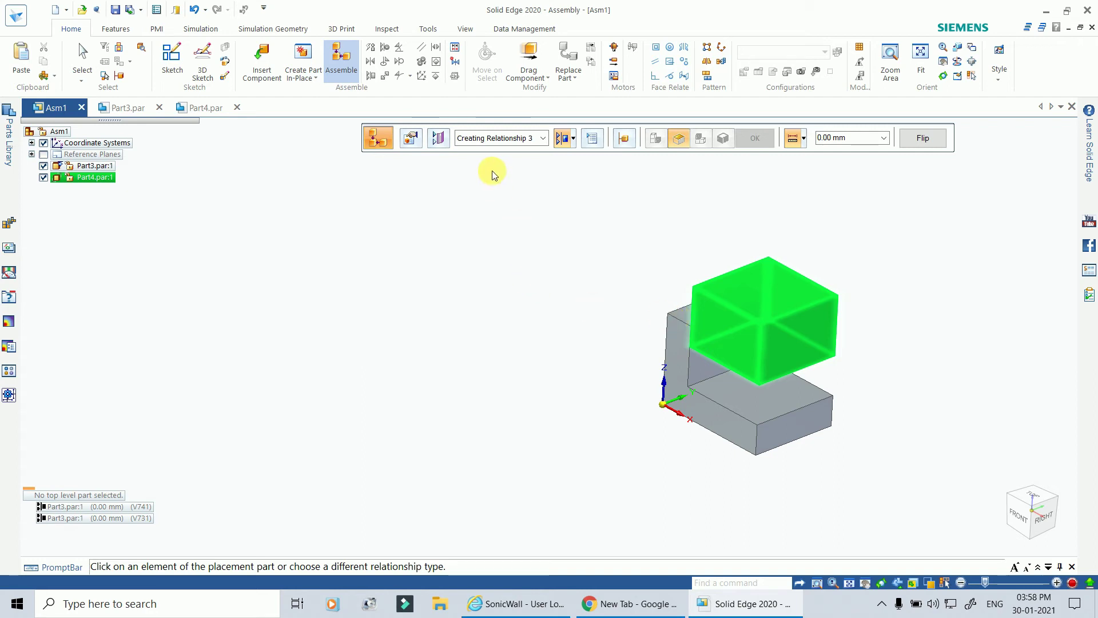
Apply a third Planar Align between the block's top face and the top face of Part3's upright leg, and inspect the assembly.
{"action": "left_click", "coordinate": [574, 139]}
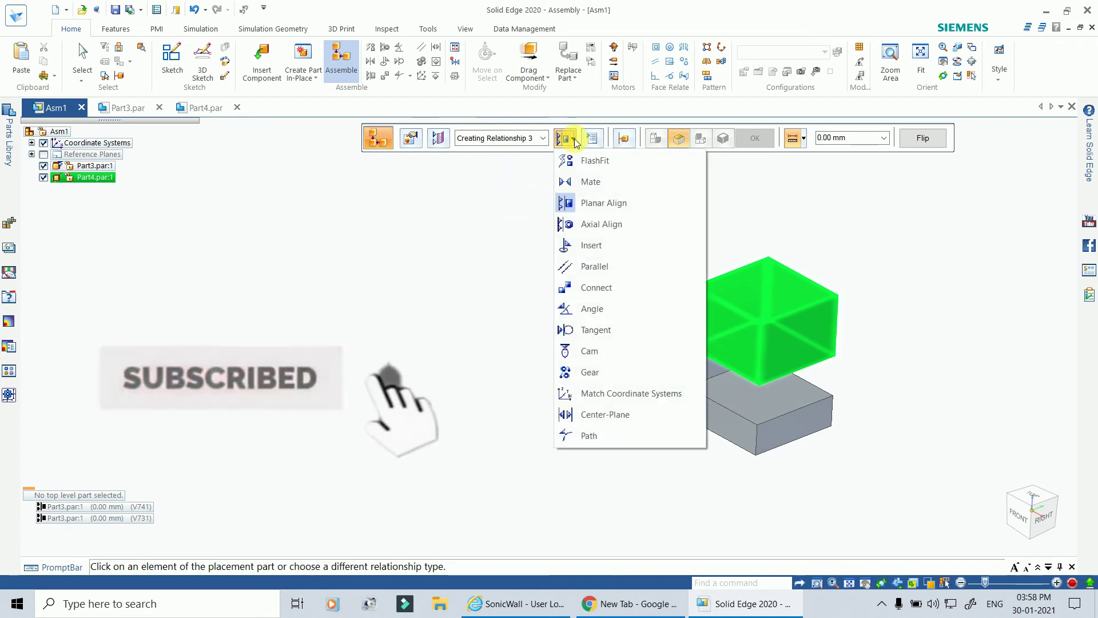
{"action": "left_click", "coordinate": [589, 205]}
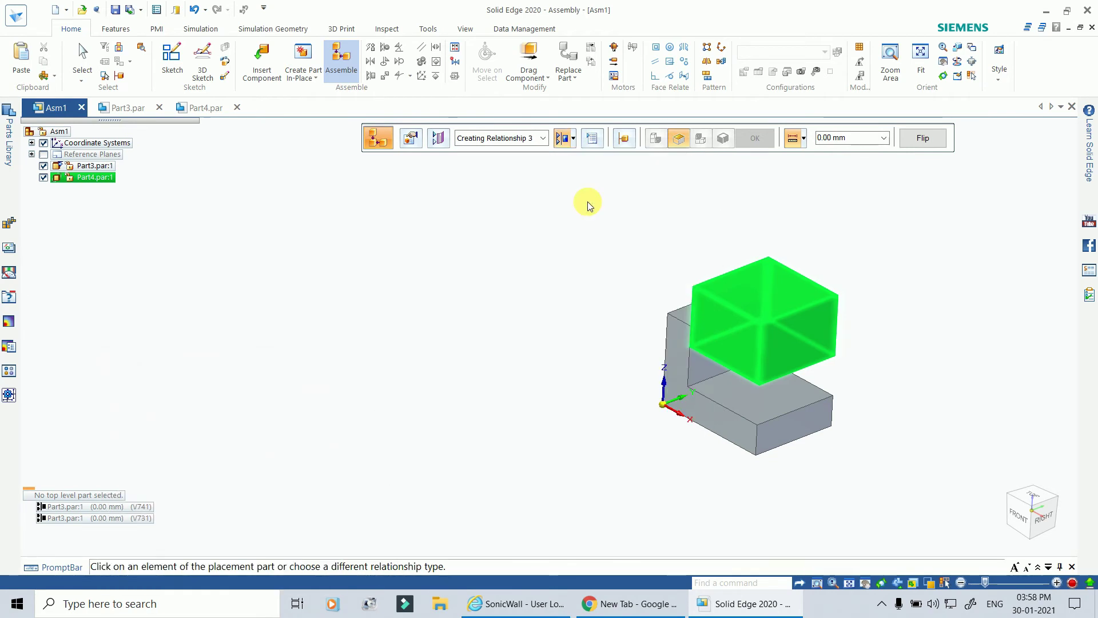
{"action": "left_click", "coordinate": [736, 285]}
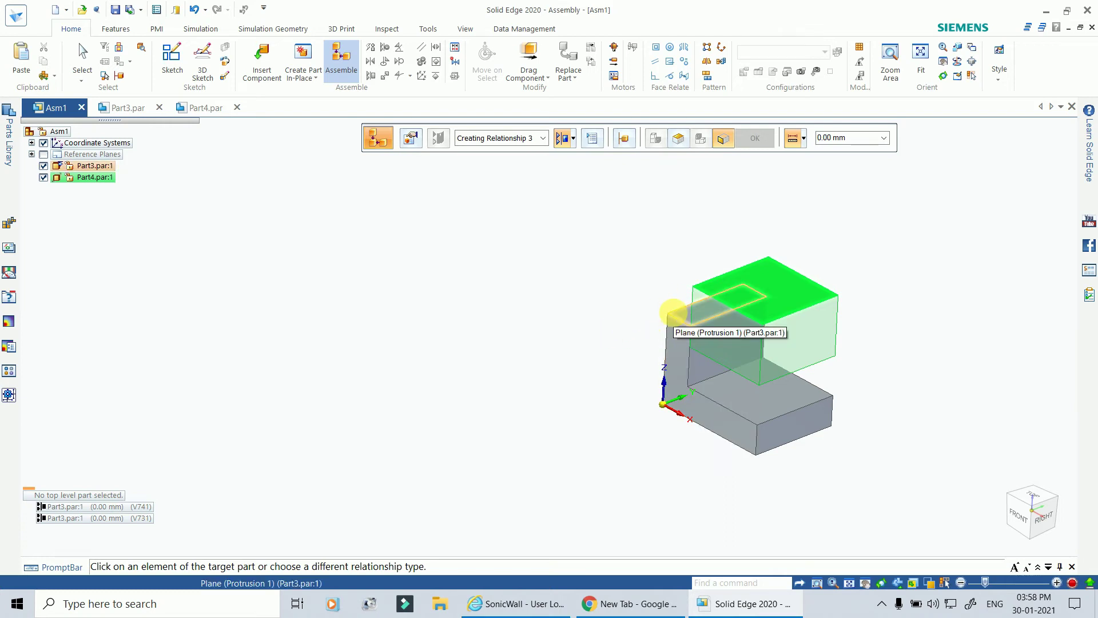
{"action": "left_click", "coordinate": [674, 314]}
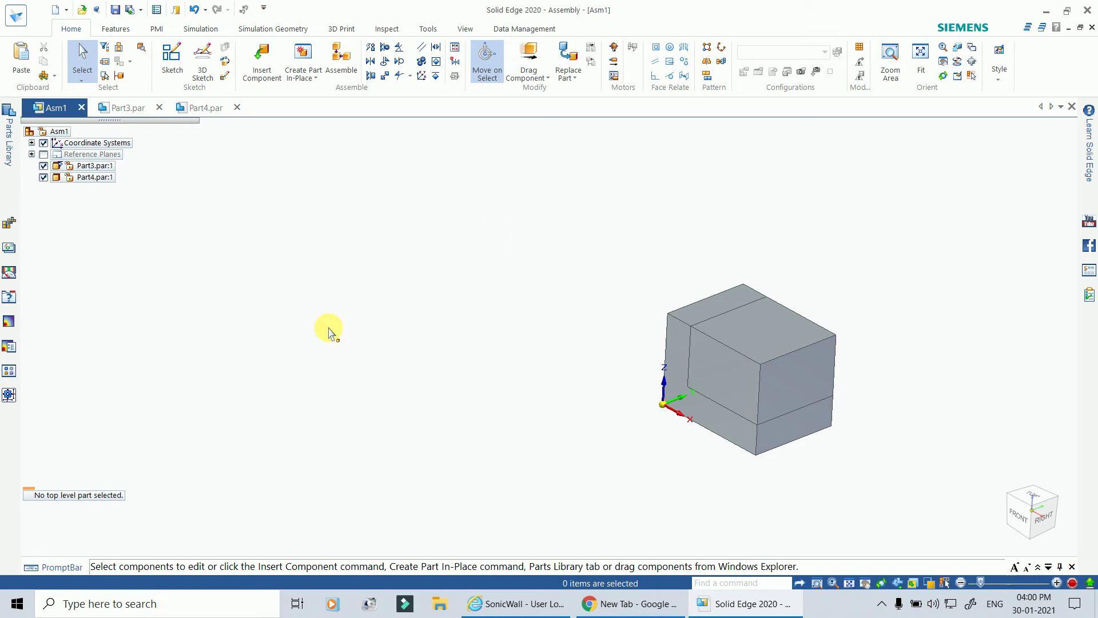
{"action": "mouse_move", "coordinate": [915, 290]}
{"action": "middle_mouse_down"}
{"action": "mouse_move", "coordinate": [833, 340]}
{"action": "mouse_move", "coordinate": [890, 265]}
{"action": "mouse_move", "coordinate": [913, 272]}
{"action": "middle_mouse_up"}
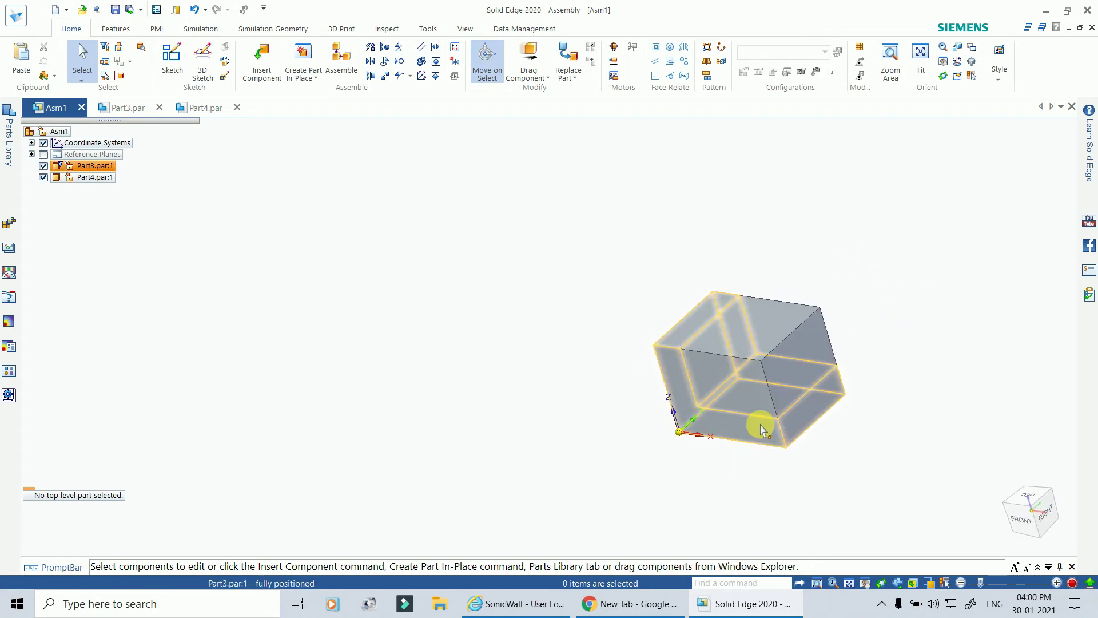
{"action": "middle_click_drag", "start_coordinate": [922, 302], "coordinate": [846, 448]}
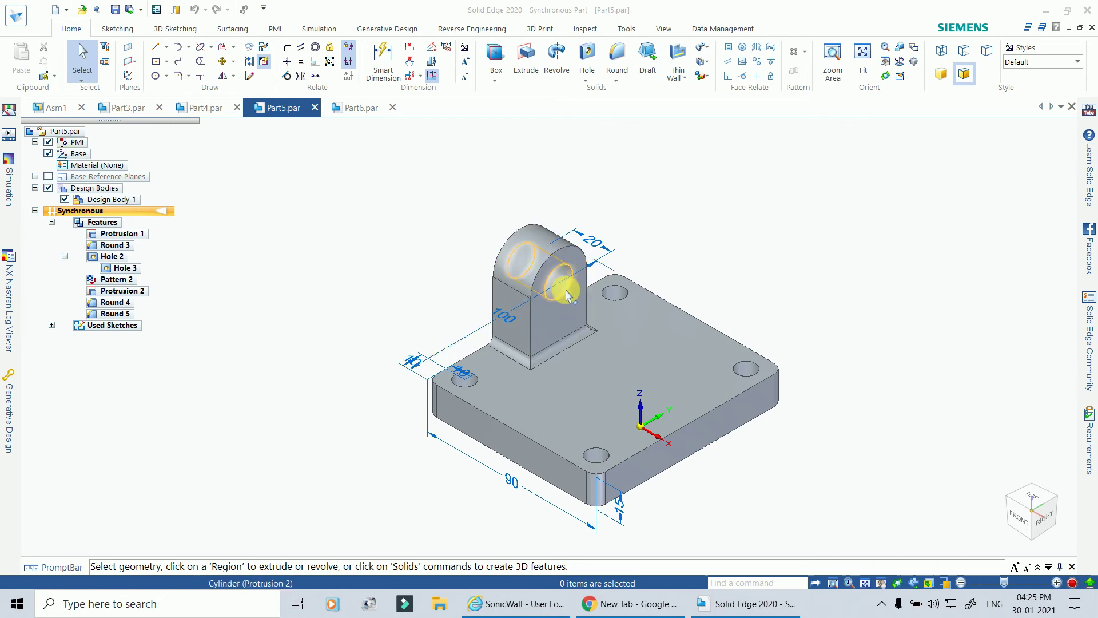
View the headed pin Part6 in isometric orientation and create a new ISO Metric Assembly document.
{"action": "left_click", "coordinate": [356, 108]}
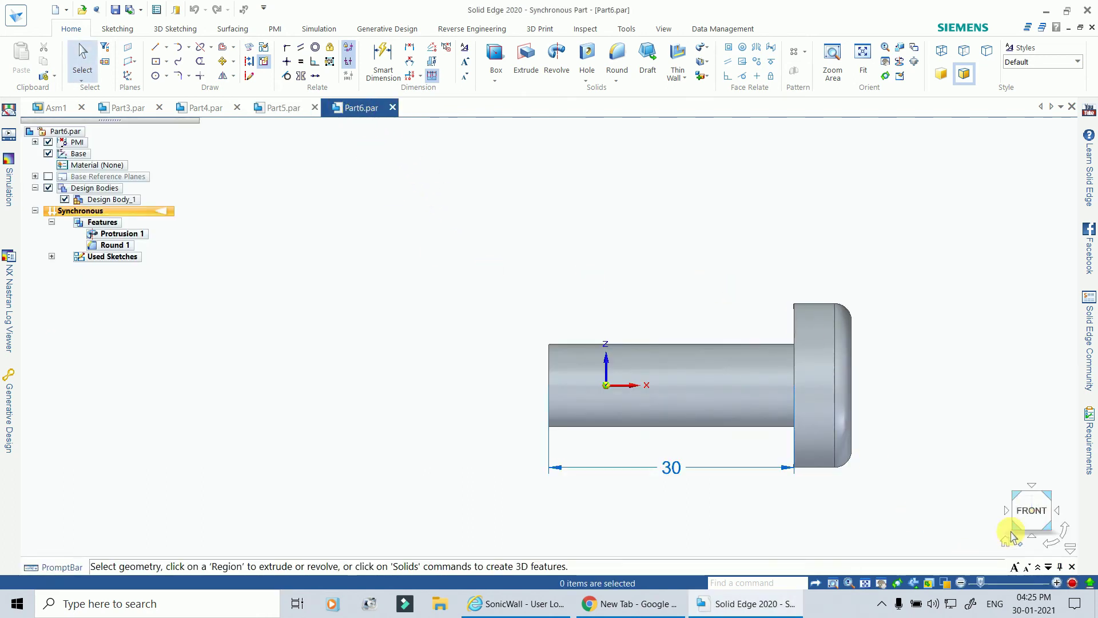
{"action": "left_click", "coordinate": [1050, 499]}
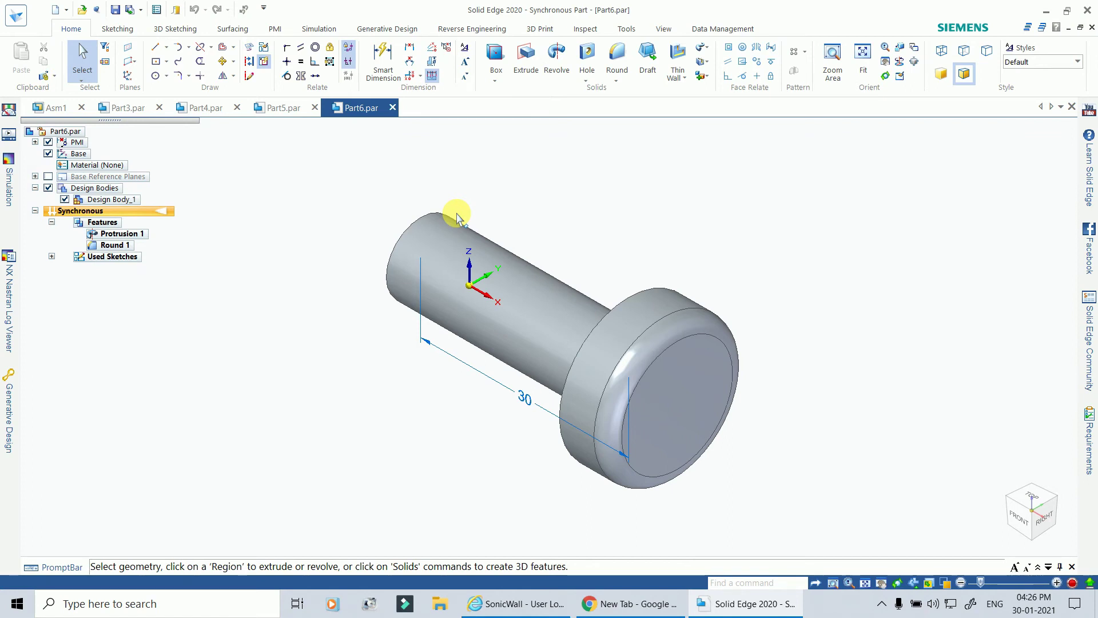
{"action": "left_click", "coordinate": [16, 16]}
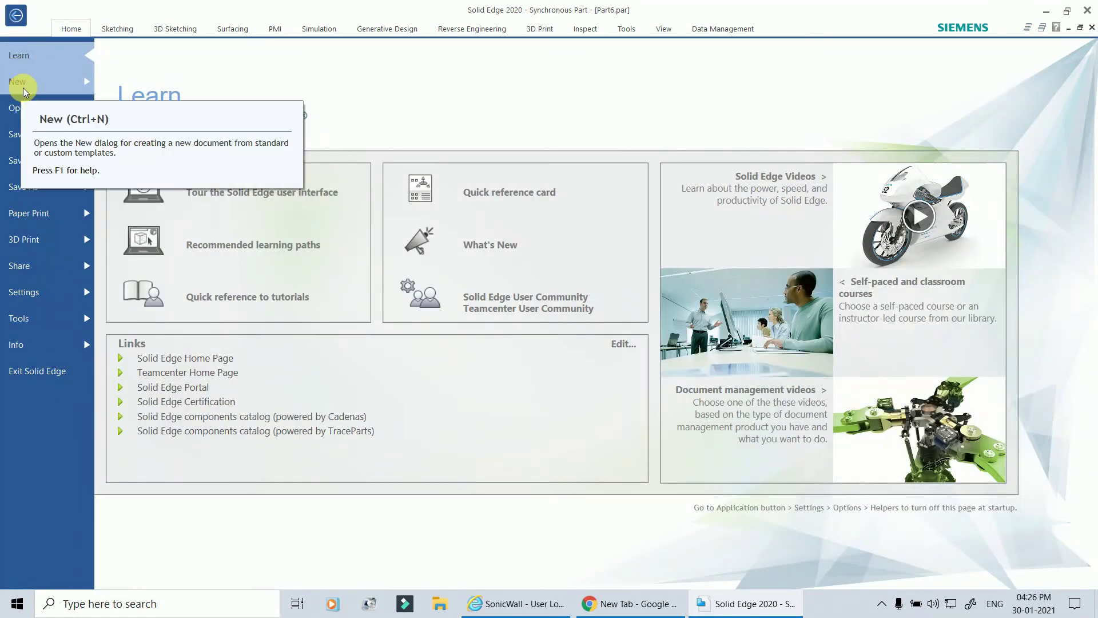
{"action": "left_click", "coordinate": [17, 85]}
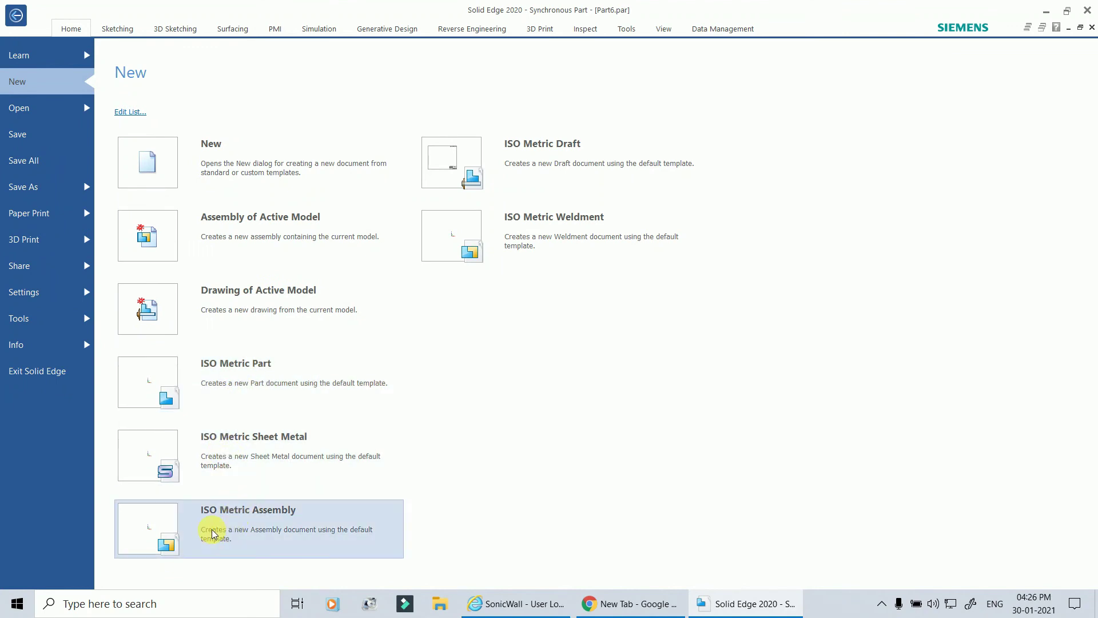
{"action": "left_click", "coordinate": [197, 523]}
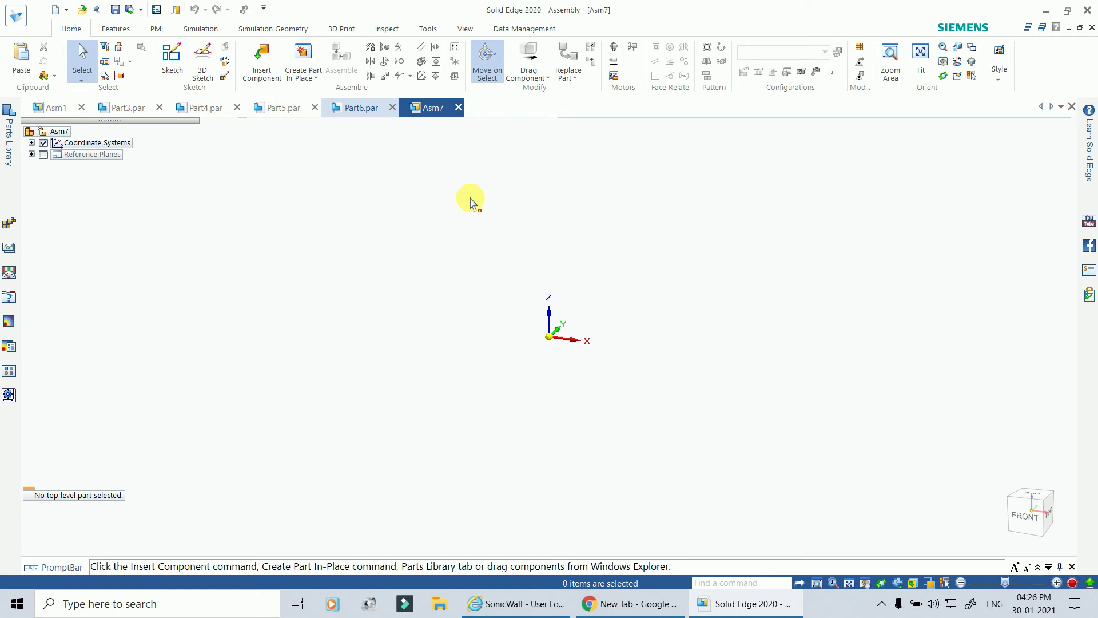
Insert the bracket Part5 from the parts library into the new assembly as its first component.
{"action": "left_click", "coordinate": [269, 57]}
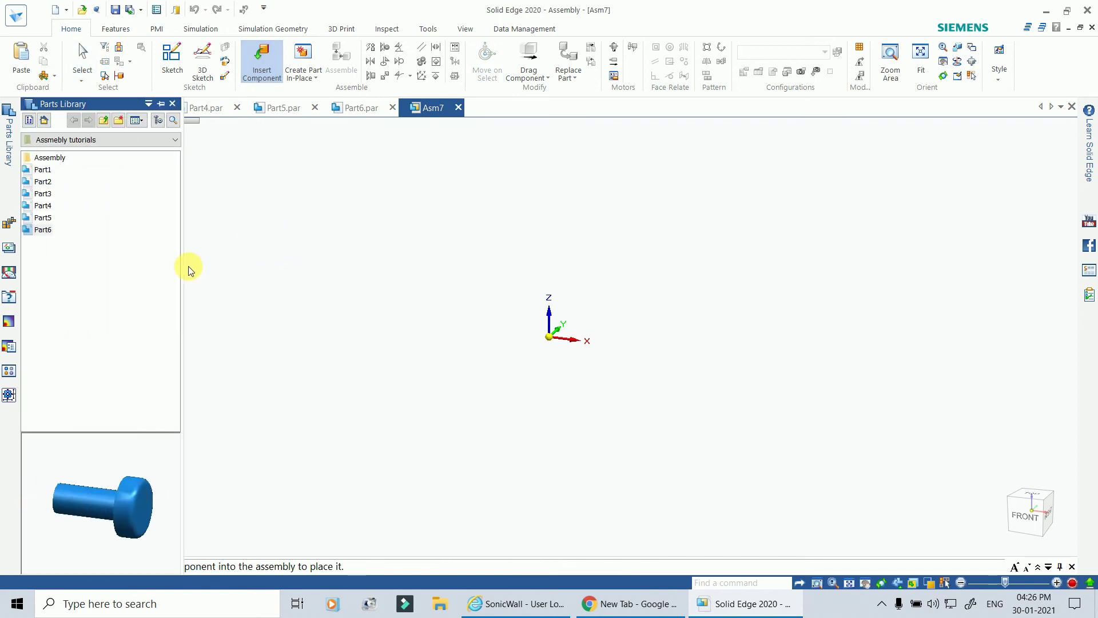
{"action": "left_click", "coordinate": [42, 217]}
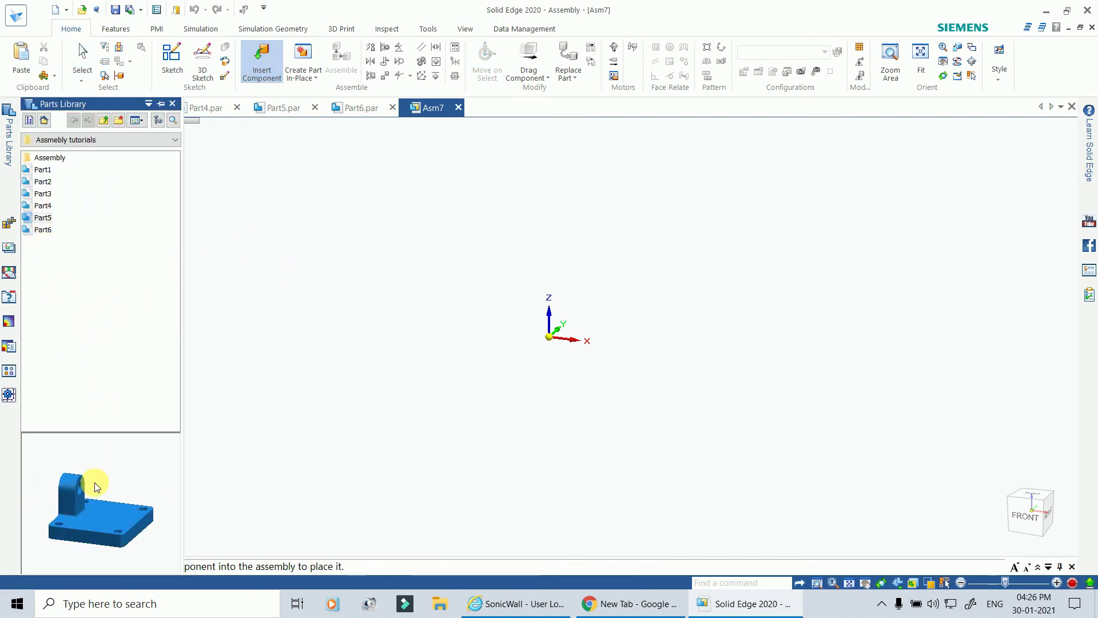
{"action": "left_click", "coordinate": [32, 220]}
{"action": "left_click_drag", "start_coordinate": [29, 221], "coordinate": [375, 302]}
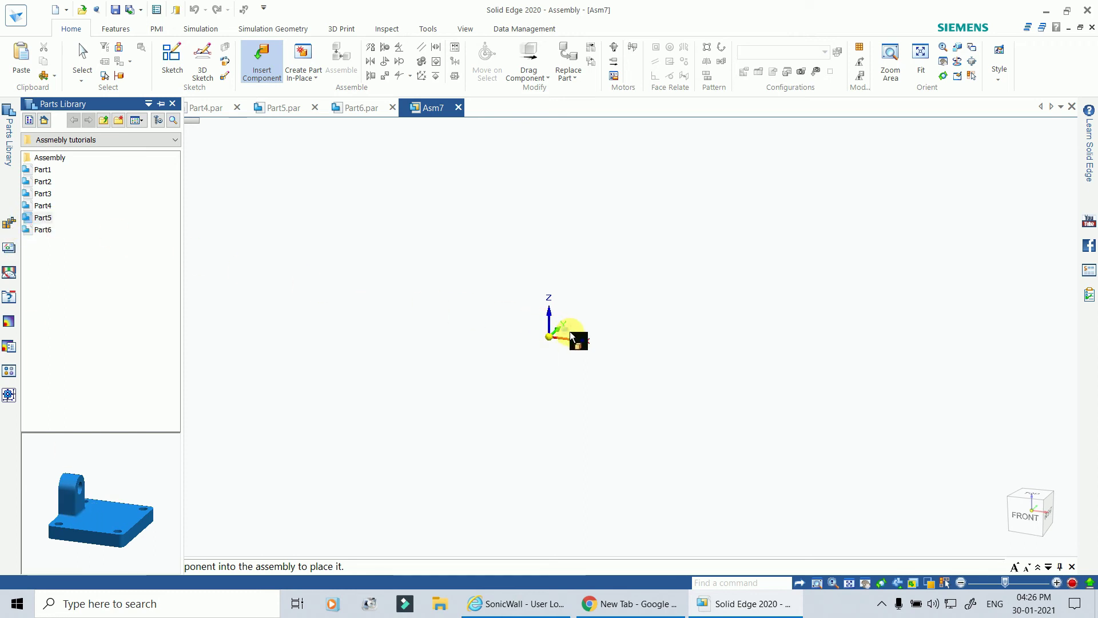
{"action": "mouse_move", "coordinate": [569, 331]}
{"action": "left_mouse_down"}
{"action": "mouse_move", "coordinate": [439, 317]}
{"action": "mouse_move", "coordinate": [74, 229]}
{"action": "mouse_move", "coordinate": [51, 238]}
{"action": "mouse_move", "coordinate": [54, 228]}
{"action": "mouse_move", "coordinate": [184, 246]}
{"action": "mouse_move", "coordinate": [583, 339]}
{"action": "left_mouse_up"}
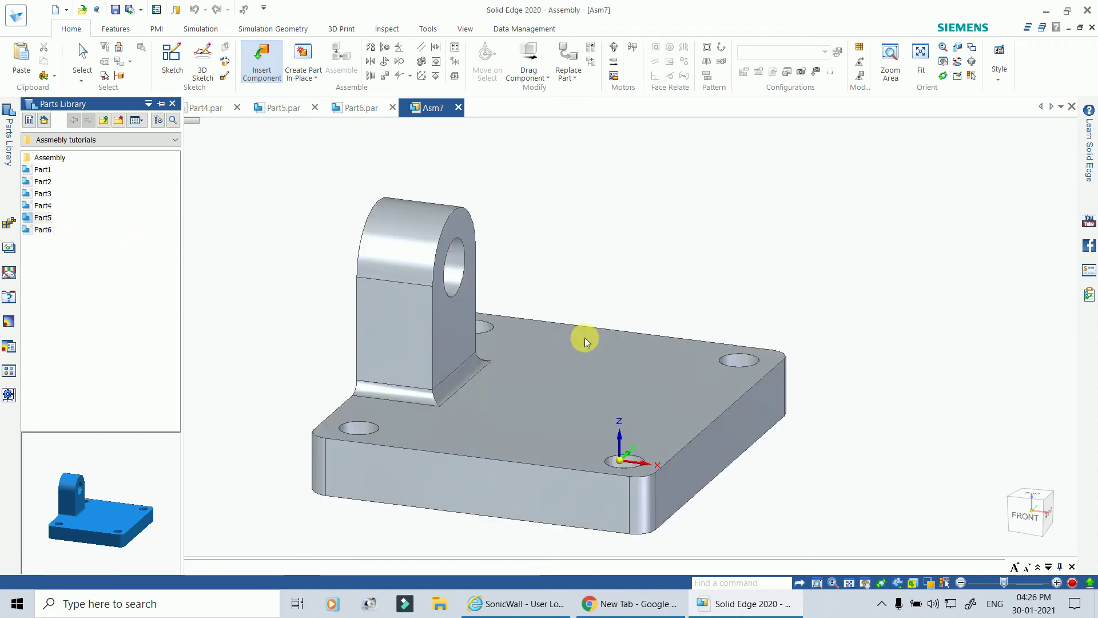
{"action": "scroll", "coordinate": [715, 265], "scroll_direction": "down", "scroll_amount": 3}
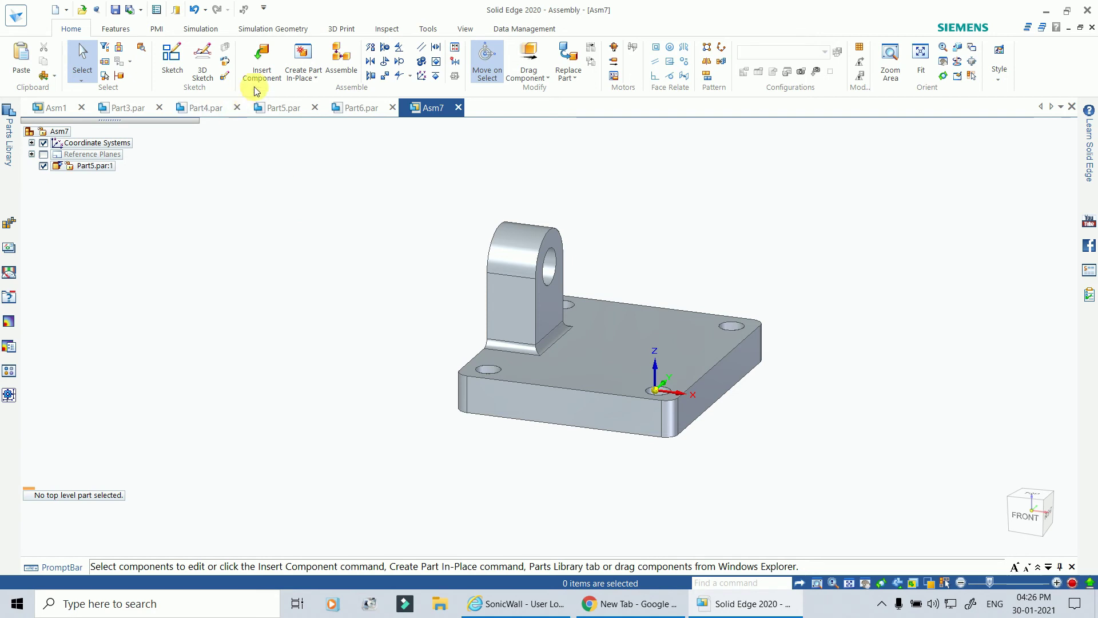
Insert the headed pin Part6 from the parts library beside the bracket as the second component.
{"action": "left_click", "coordinate": [268, 71]}
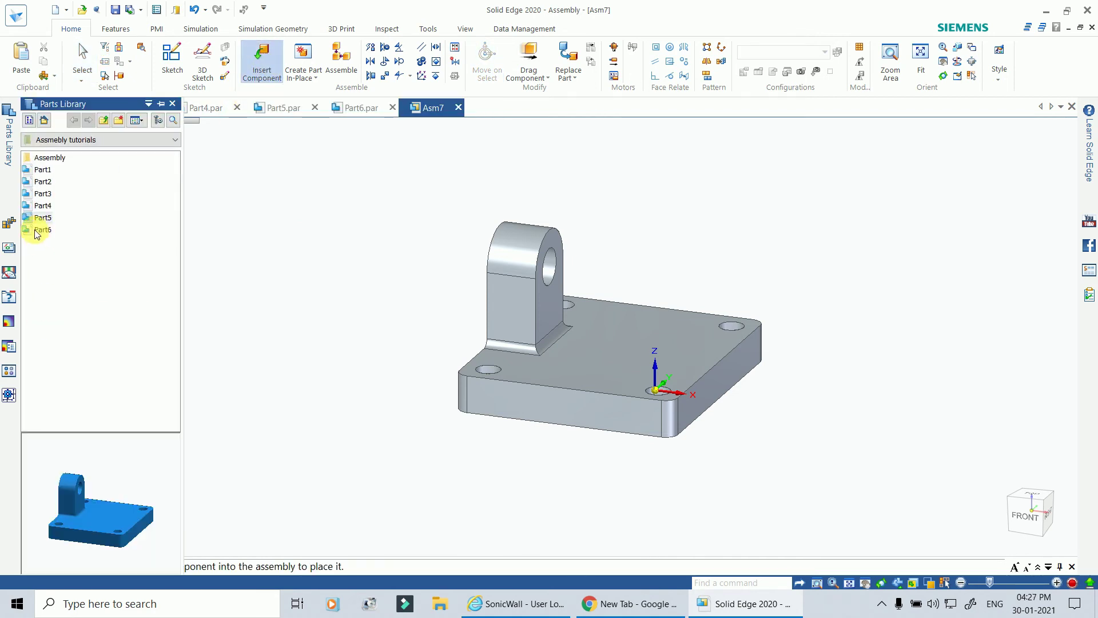
{"action": "left_click", "coordinate": [39, 230]}
{"action": "left_click_drag", "start_coordinate": [30, 234], "coordinate": [358, 346]}
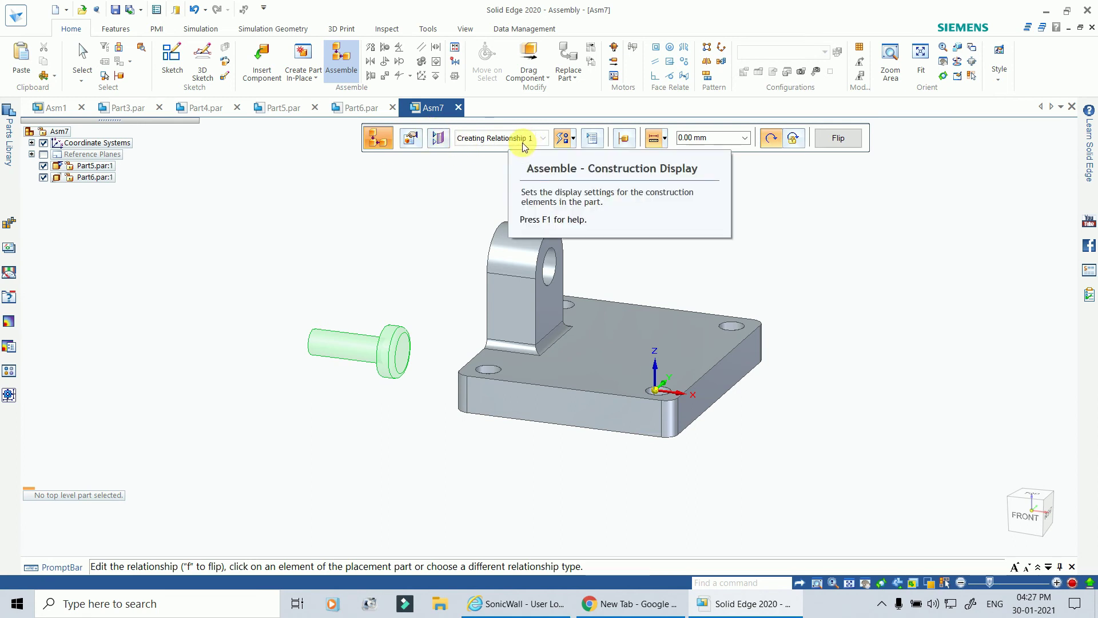
Apply an Axial Align relationship between the axis of the Part6 pin and the hole in the bracket's upright lug.
{"action": "left_click", "coordinate": [573, 140]}
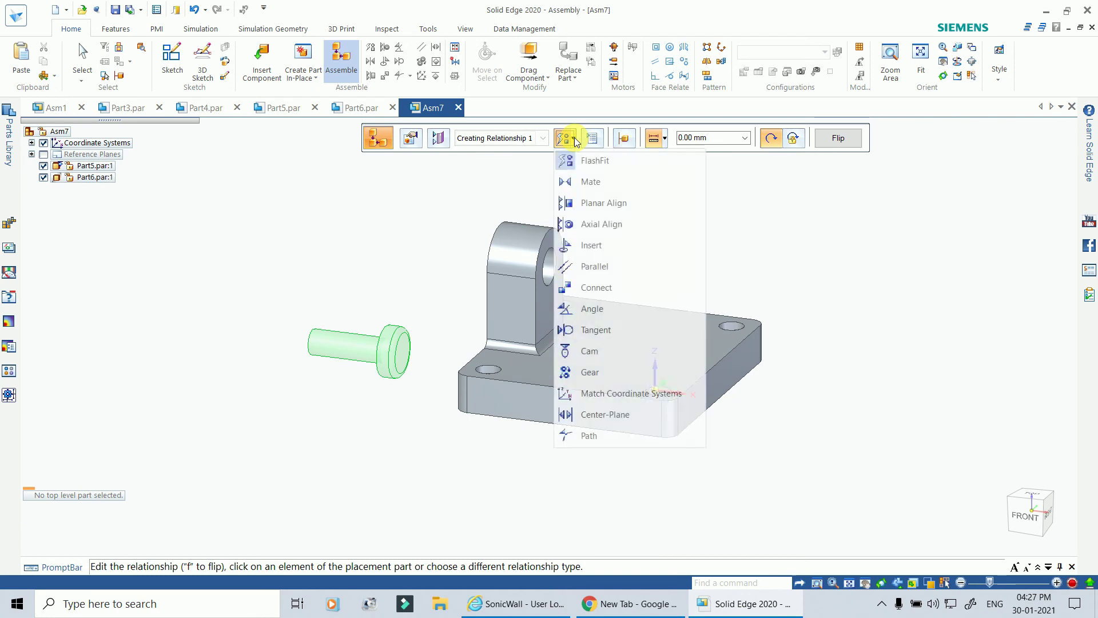
{"action": "left_click", "coordinate": [595, 224]}
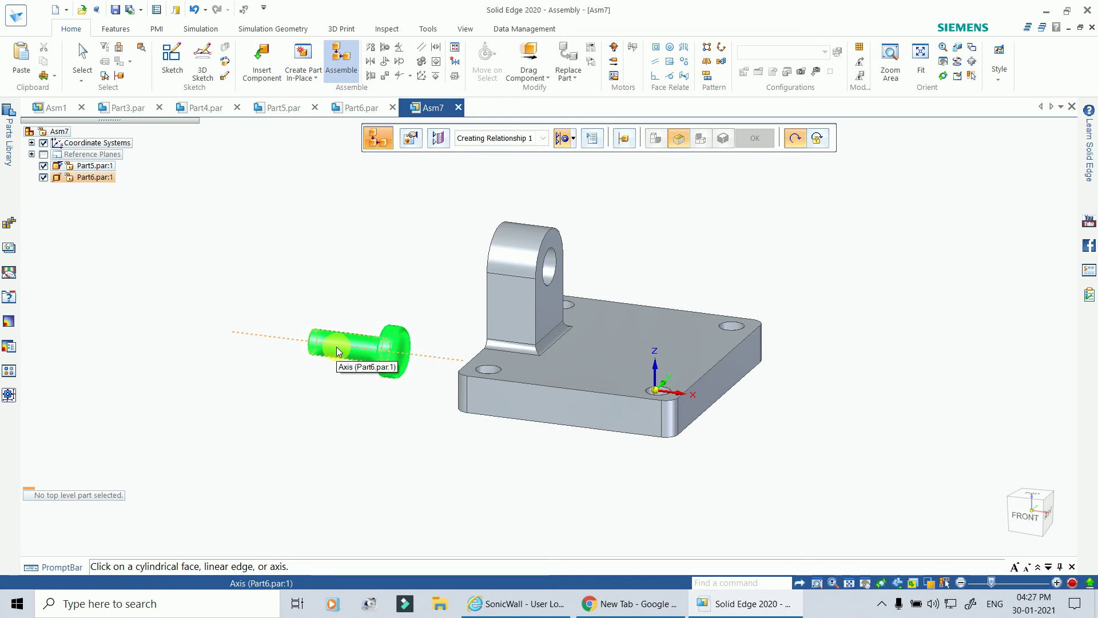
{"action": "left_click", "coordinate": [400, 357]}
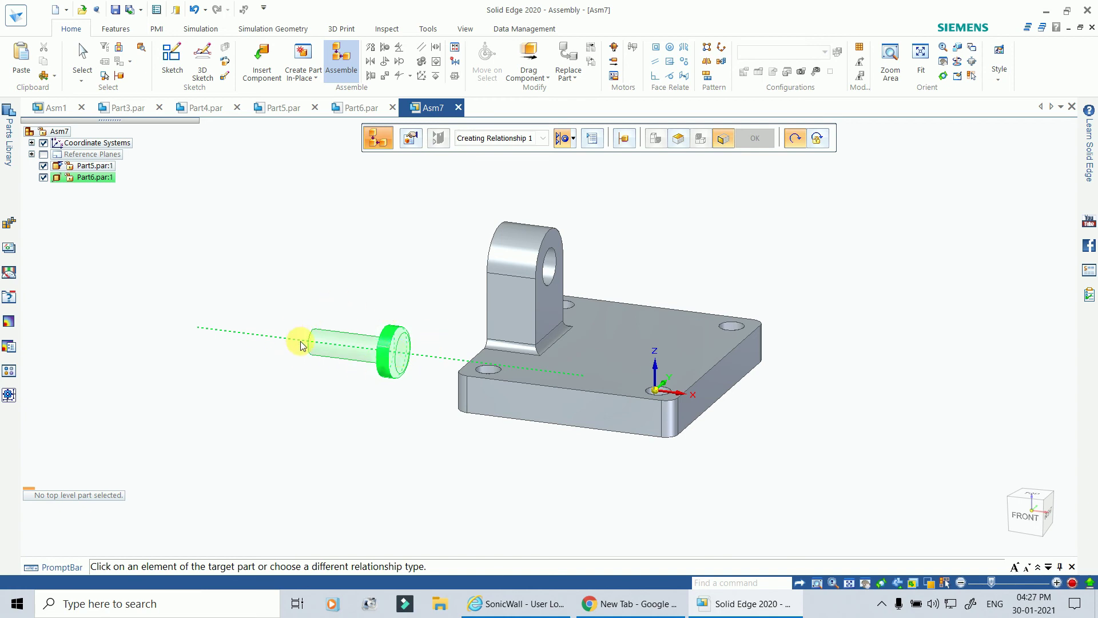
{"action": "left_click", "coordinate": [554, 269]}
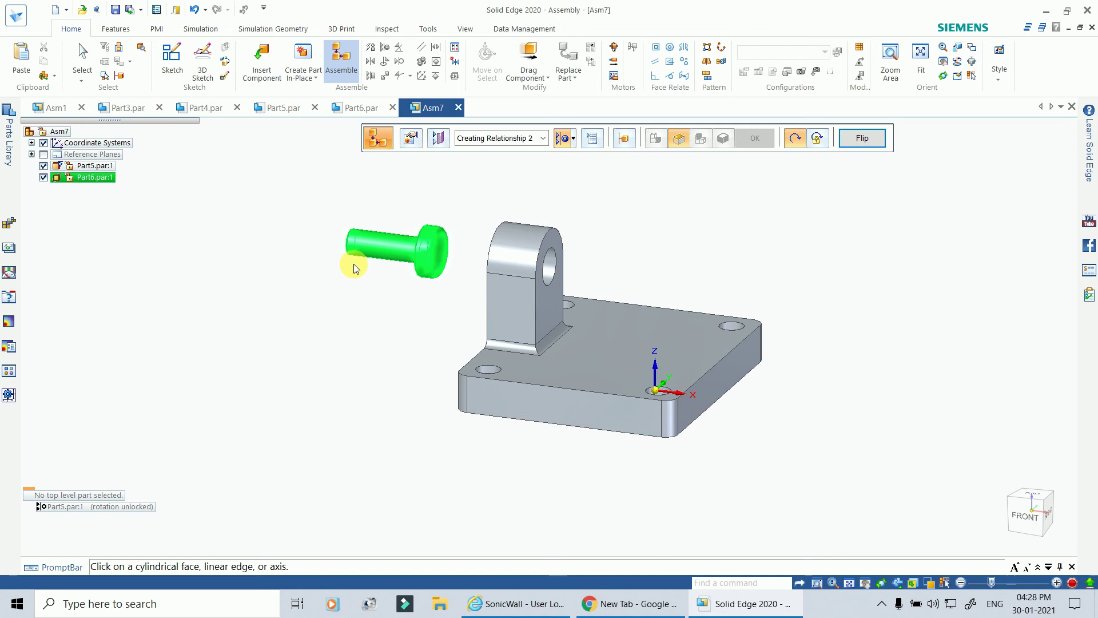
Apply a Mate relationship with 0.00 mm offset between the underside of the pin's head and the lug face towards the base plate, and finish assembling.
{"action": "middle_click_drag", "start_coordinate": [308, 173], "coordinate": [407, 214]}
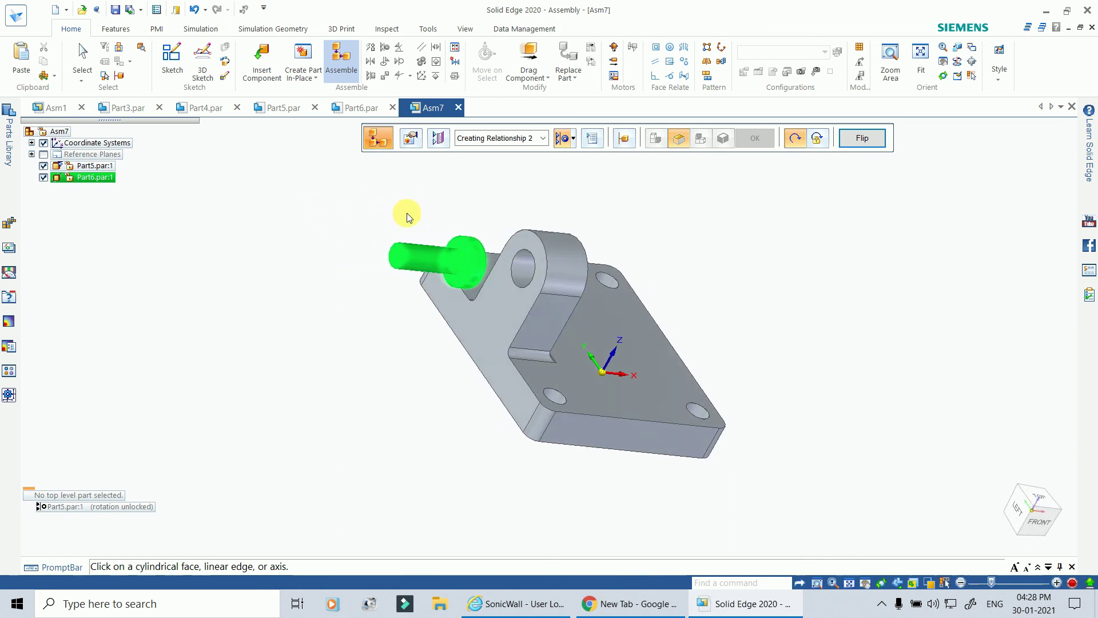
{"action": "left_click", "coordinate": [574, 140]}
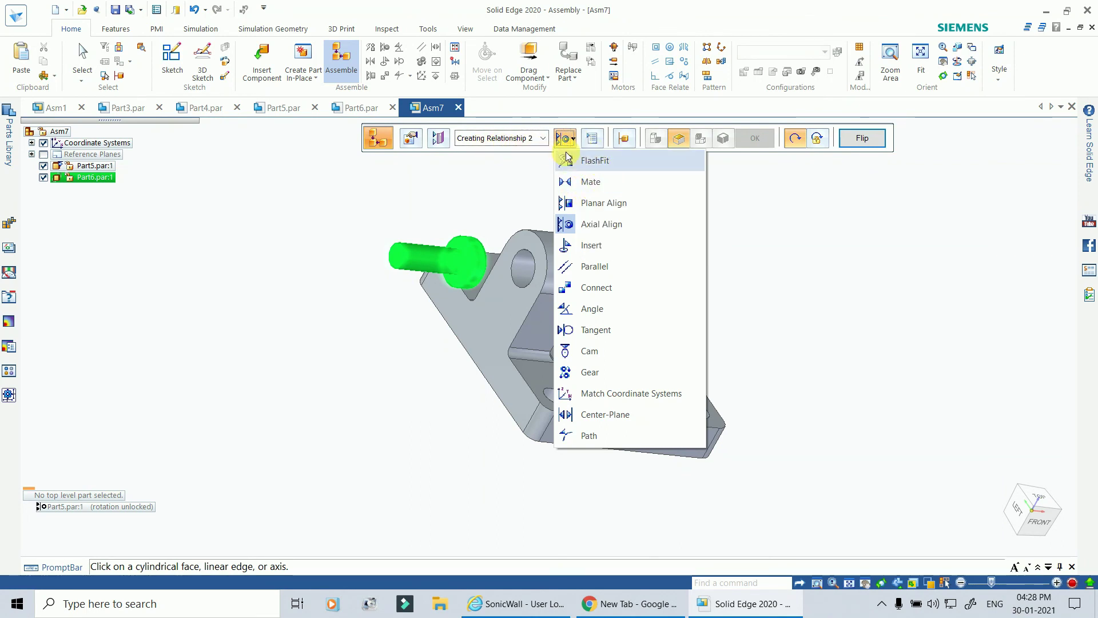
{"action": "left_click", "coordinate": [589, 186]}
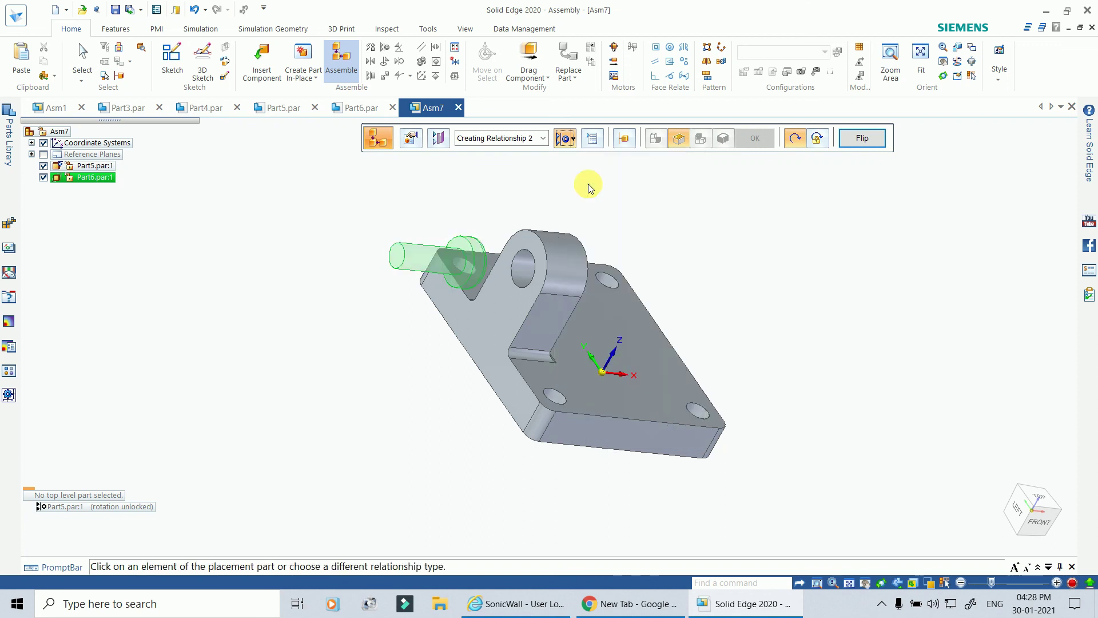
{"action": "left_click", "coordinate": [461, 246]}
{"action": "middle_click_drag", "start_coordinate": [641, 226], "coordinate": [482, 213]}
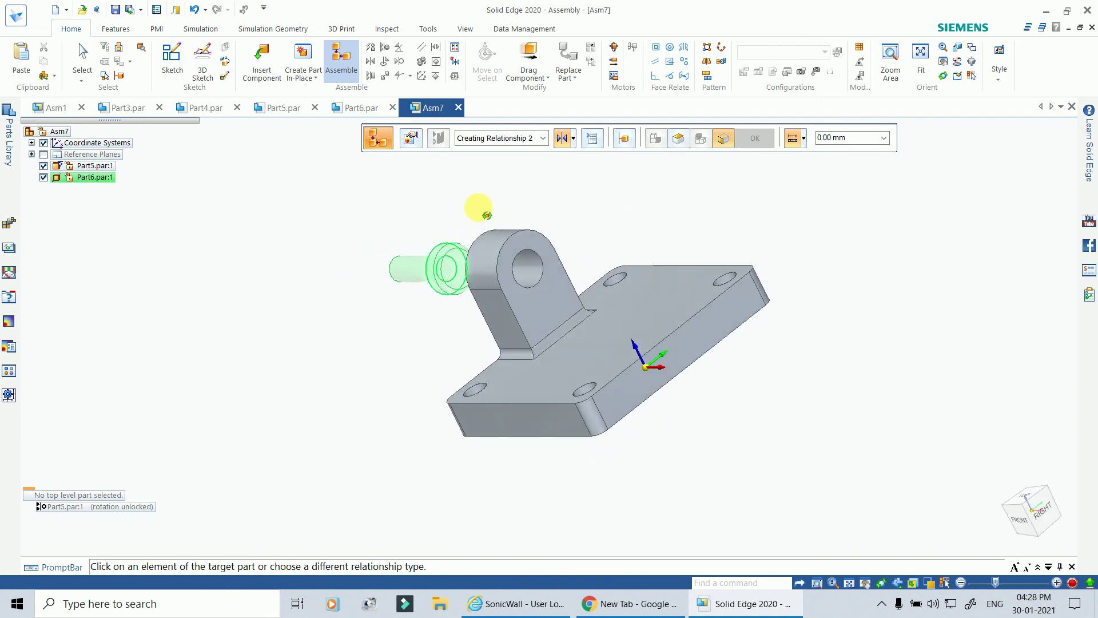
{"action": "left_click", "coordinate": [526, 244]}
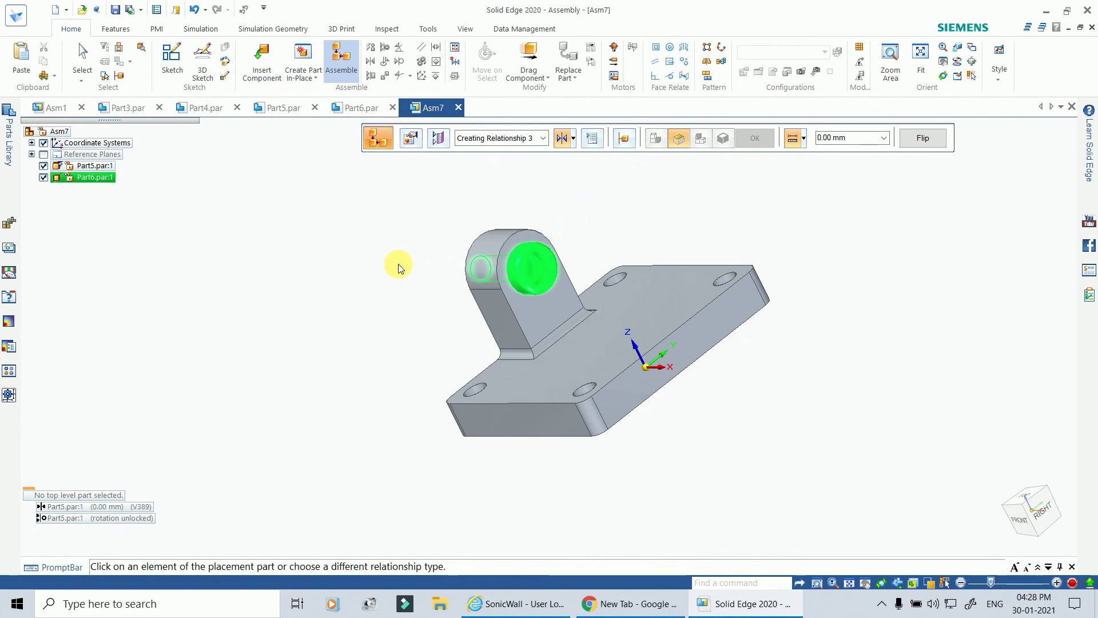
{"action": "middle_click_drag", "start_coordinate": [424, 269], "coordinate": [520, 221]}
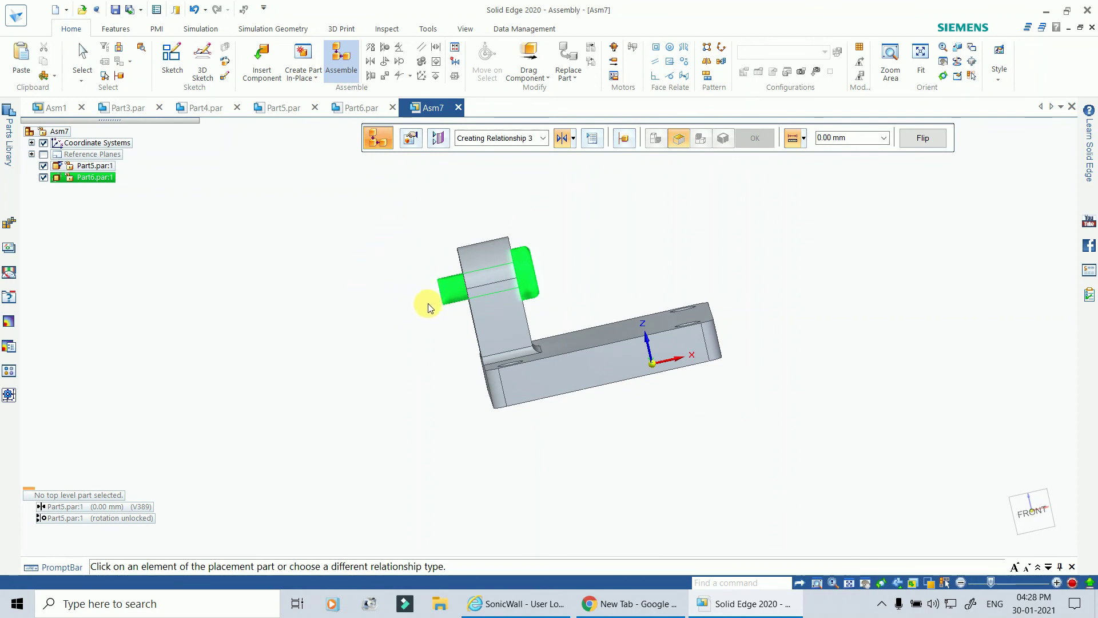
{"action": "middle_click_drag", "start_coordinate": [556, 228], "coordinate": [546, 273]}
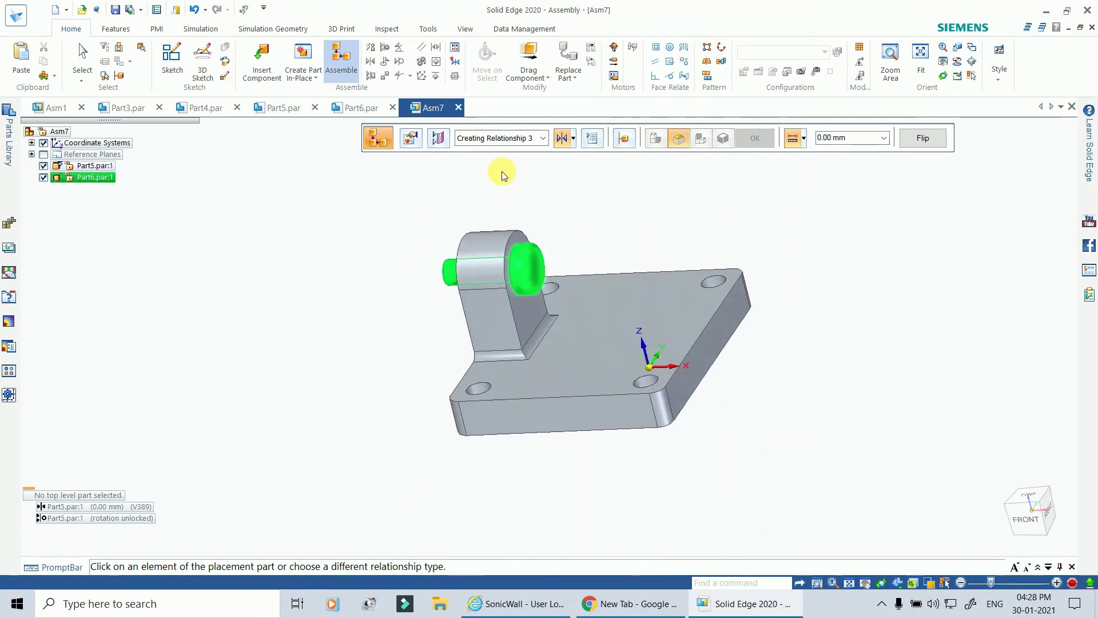
{"action": "left_click", "coordinate": [83, 52]}
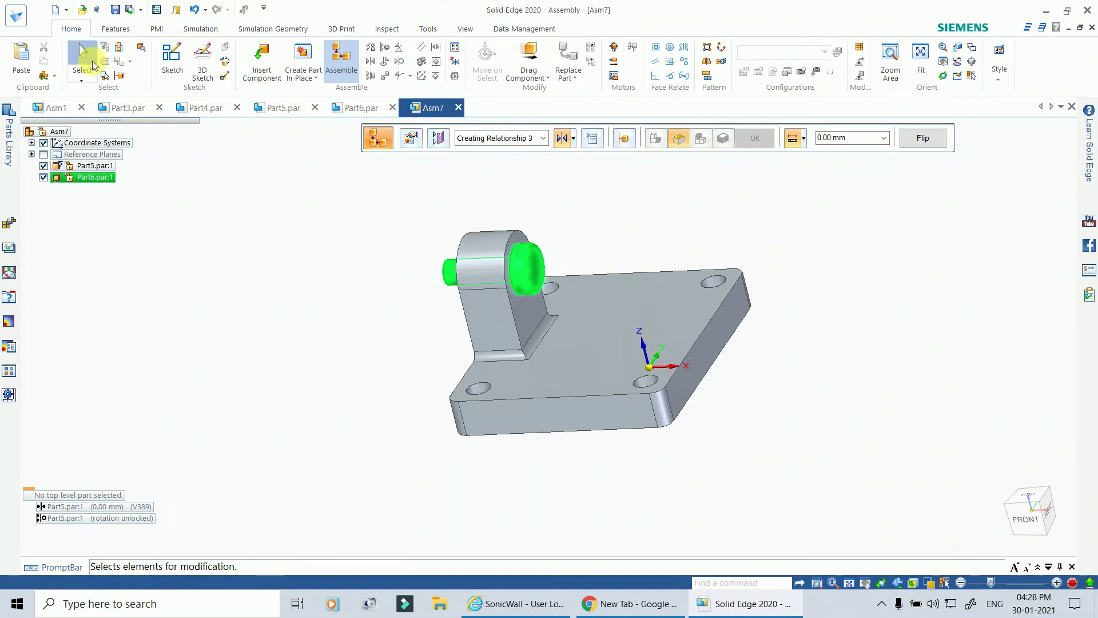
{"action": "middle_click_drag", "start_coordinate": [607, 218], "coordinate": [564, 193]}
{"action": "scroll", "coordinate": [560, 192], "scroll_direction": "up", "scroll_amount": 2}
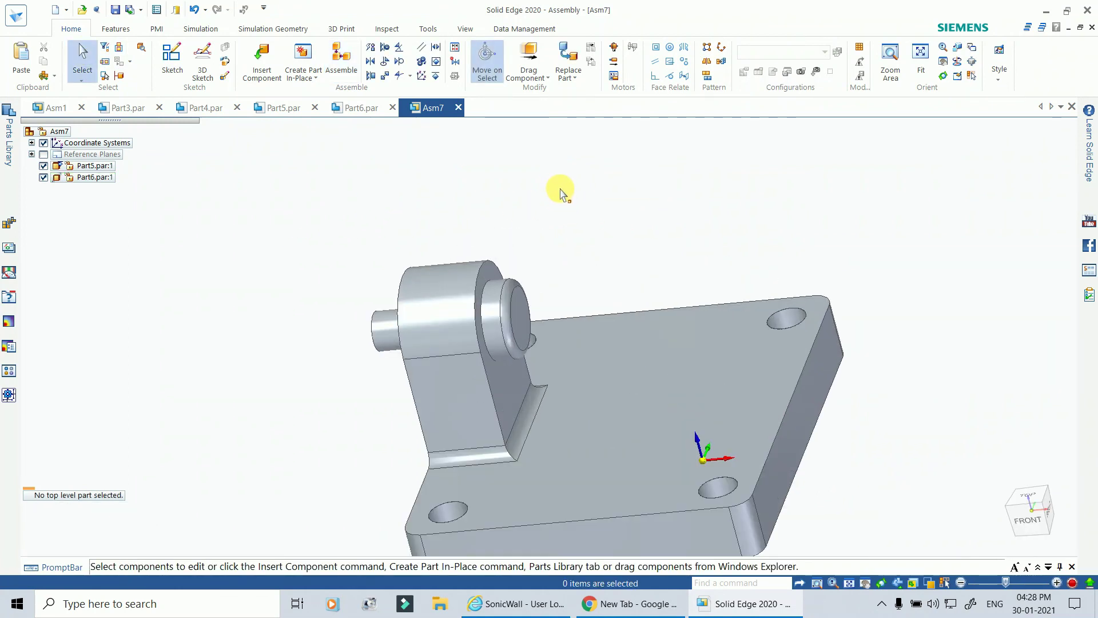